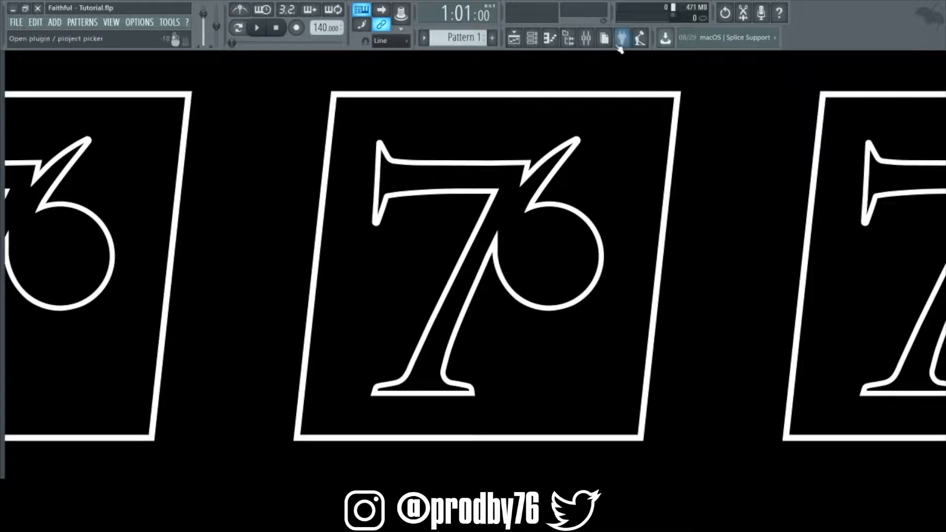
- Listen to the original Tia London sample loaded in Edison on mixer insert 1, playing it from its beginning
left_click(586, 38)
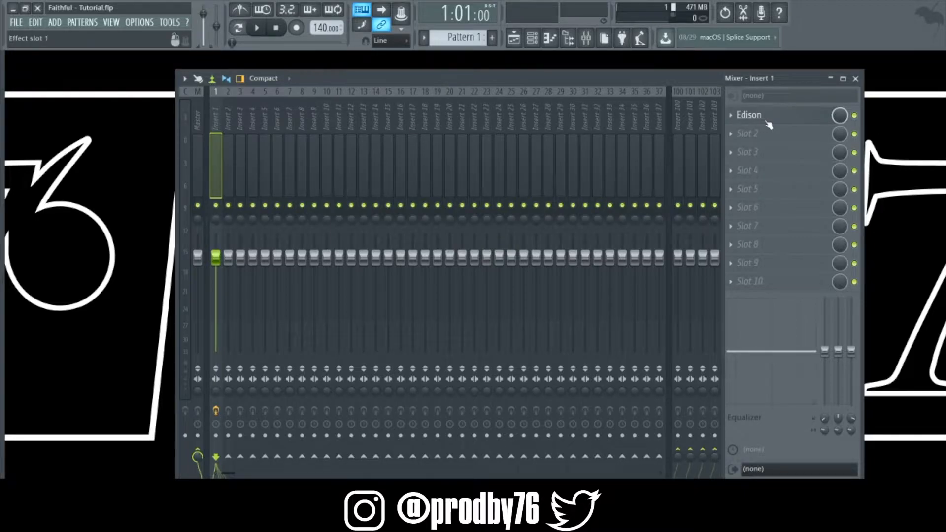
left_click(772, 118)
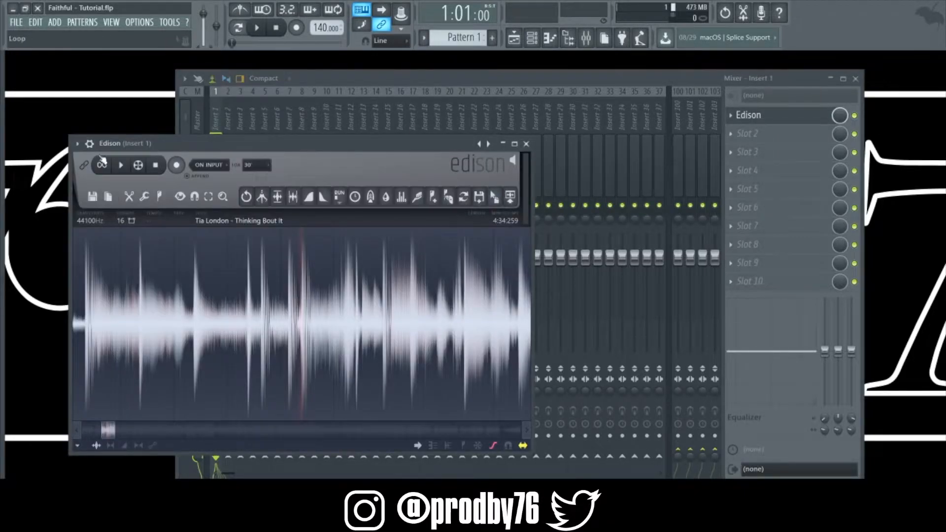
left_click_drag(119, 428, 54, 433)
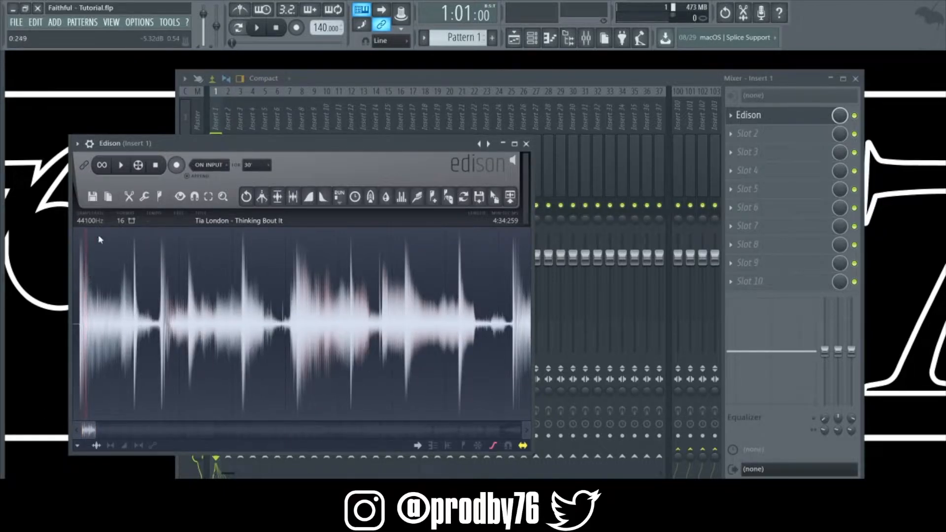
left_click(123, 167)
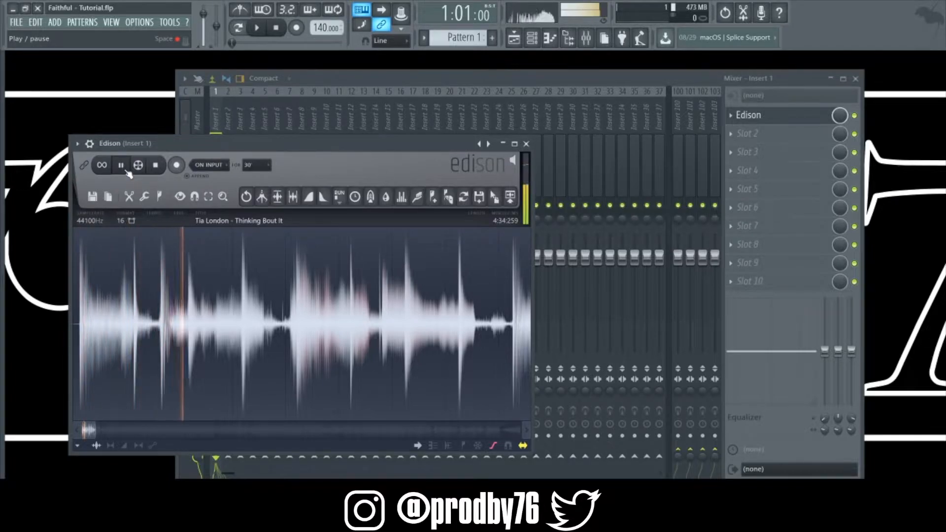
left_click_drag(105, 432, 288, 392)
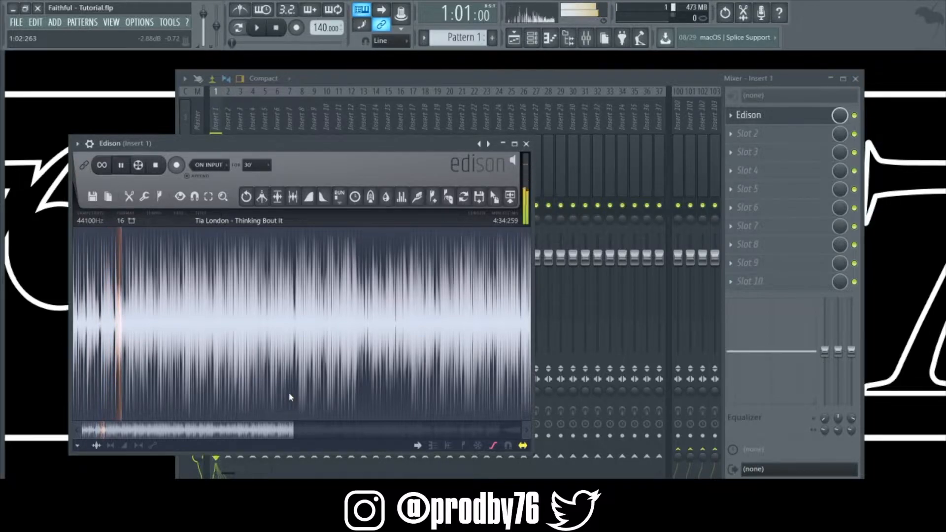
left_click(122, 166)
left_click(527, 143)
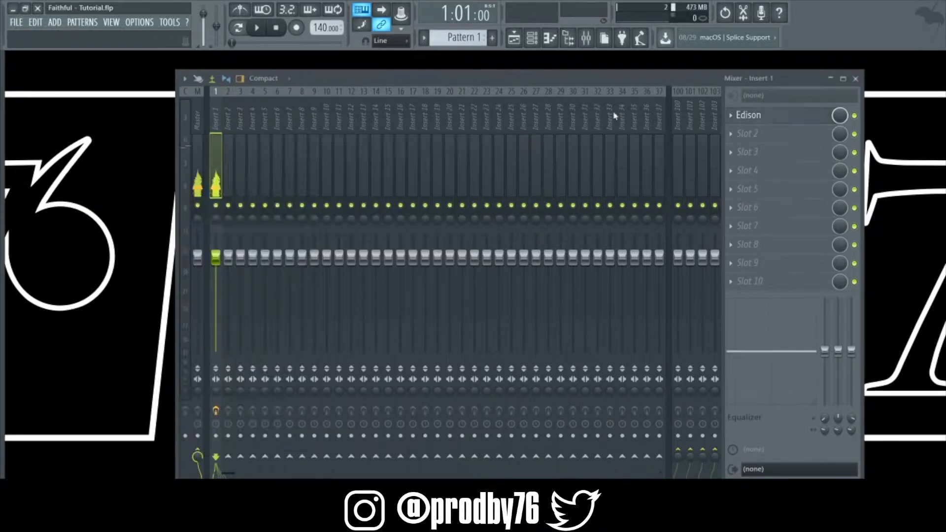
left_click(856, 79)
- Set the project tempo to 118 BPM so the Faithful - Tutorial clip fits eight bars in the playlist
left_click(531, 38)
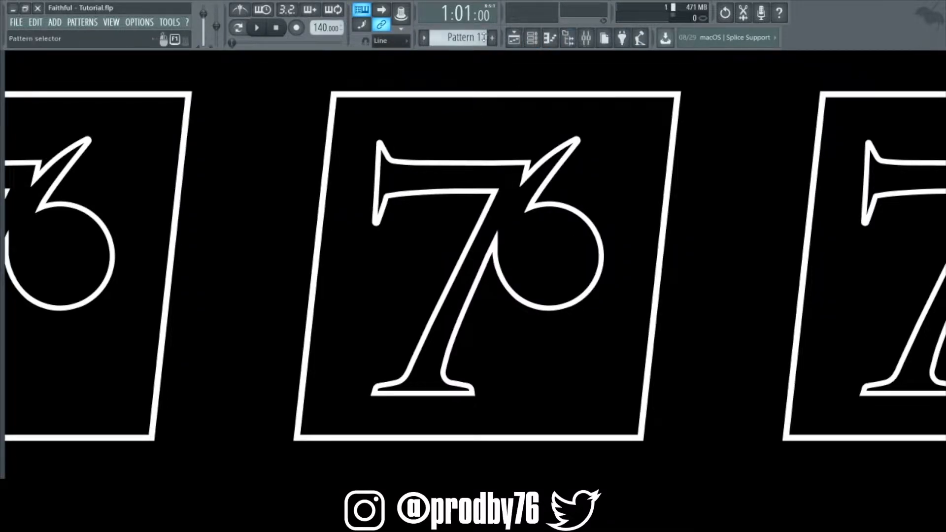
left_click(514, 38)
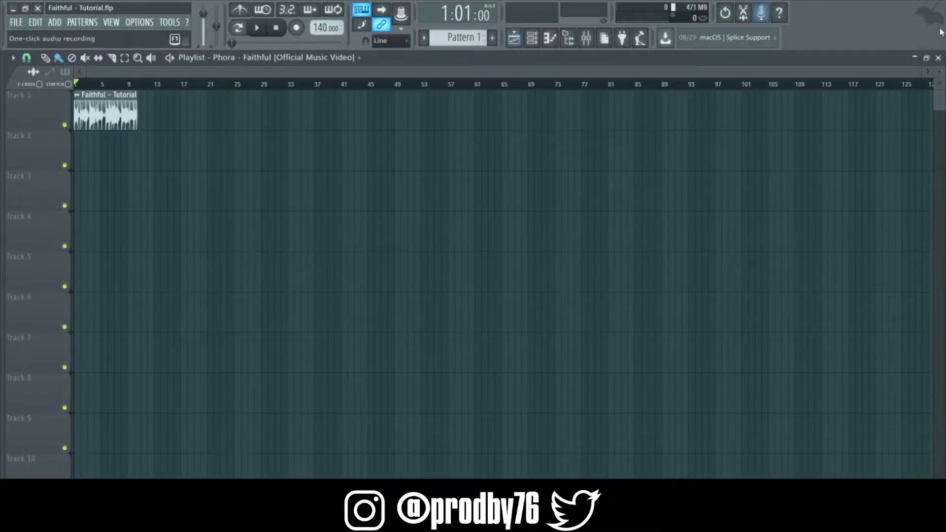
left_click_drag(917, 72, 524, 72)
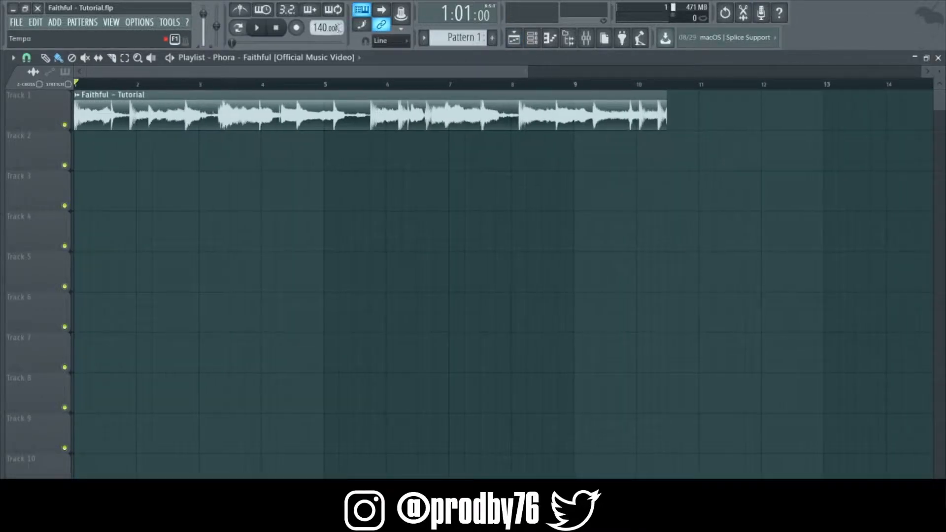
left_click_drag(321, 28, 321, 40)
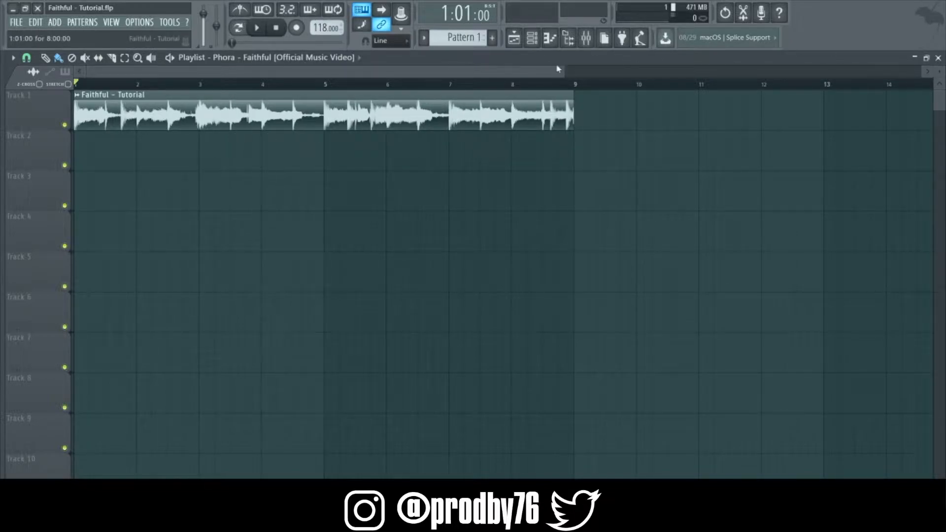
left_click_drag(565, 71, 921, 72)
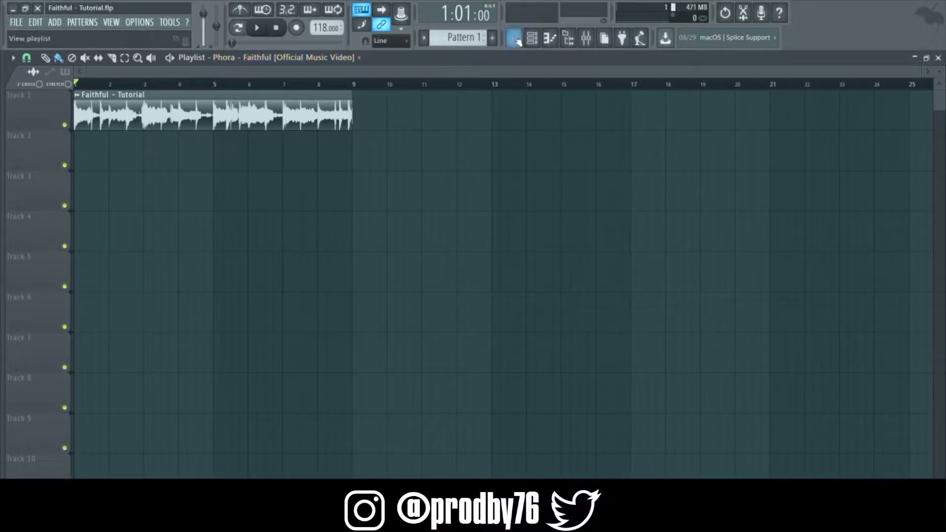
- Raise the Faithful - Tutorial sample's time-stretching pitch, adjust its stretch time, and set the stretch mode to Auto
left_click(532, 37)
left_click(192, 200)
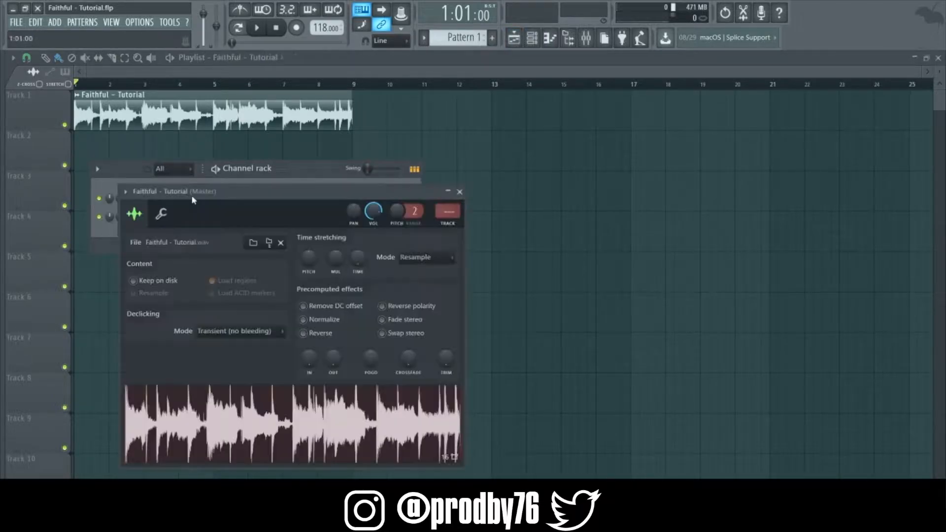
mouse_move(359, 259)
left_mouse_down()
mouse_move(360, 269)
mouse_move(359, 260)
left_mouse_up()
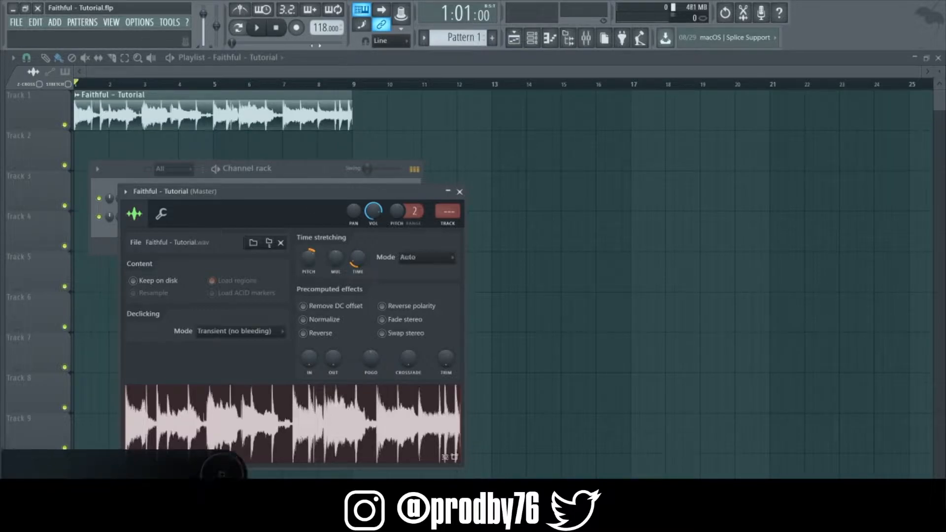
left_click(273, 66)
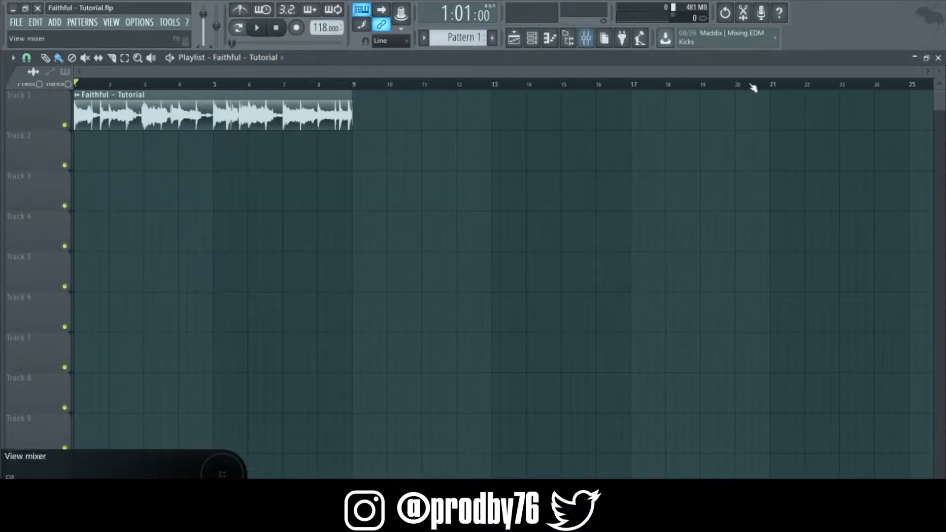
- Play the pitched Faithful - Tutorial clip in the playlist and review its sampler channel settings
left_click(258, 30)
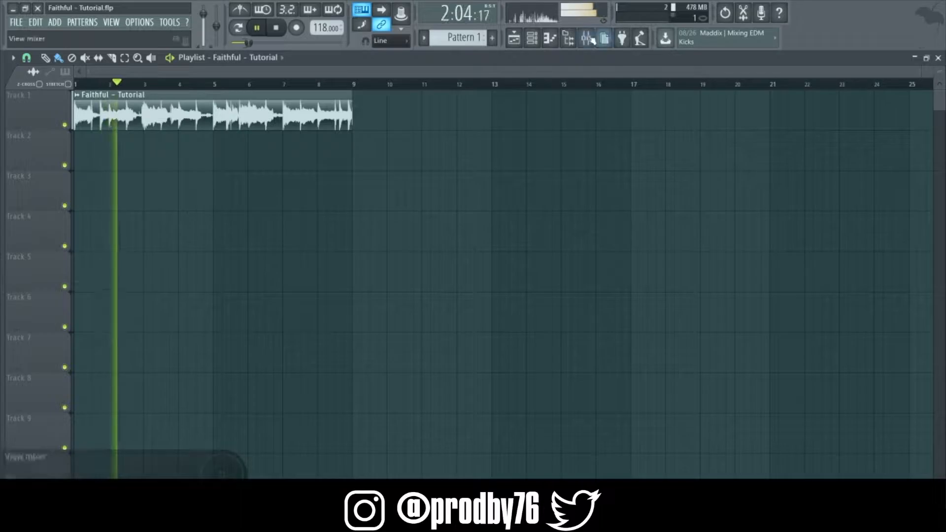
left_click(532, 38)
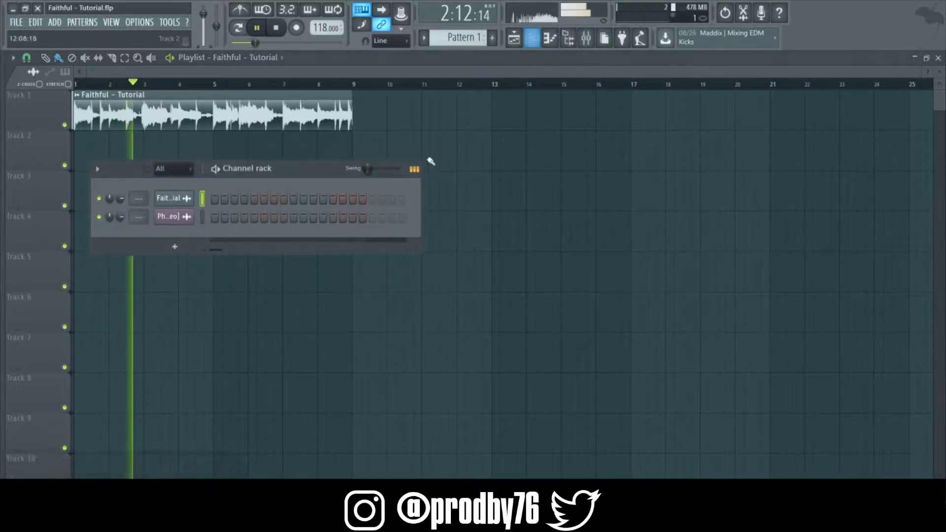
left_click(173, 200)
left_click(407, 72)
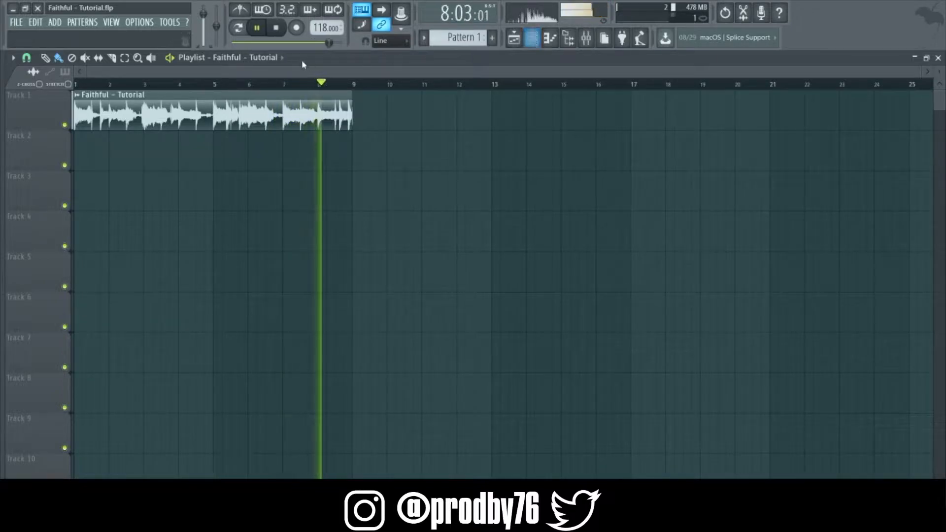
left_click(283, 34)
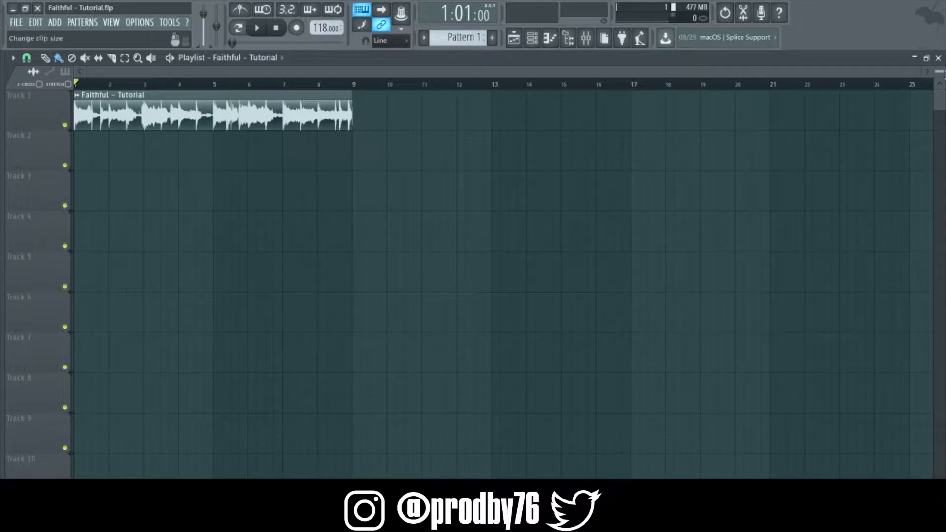
- Repeat the eight-bar Faithful - Tutorial clip end to end on Track 1 up to bar 89
mouse_move(921, 73)
left_mouse_down()
mouse_move(209, 89)
mouse_move(918, 79)
left_mouse_up()
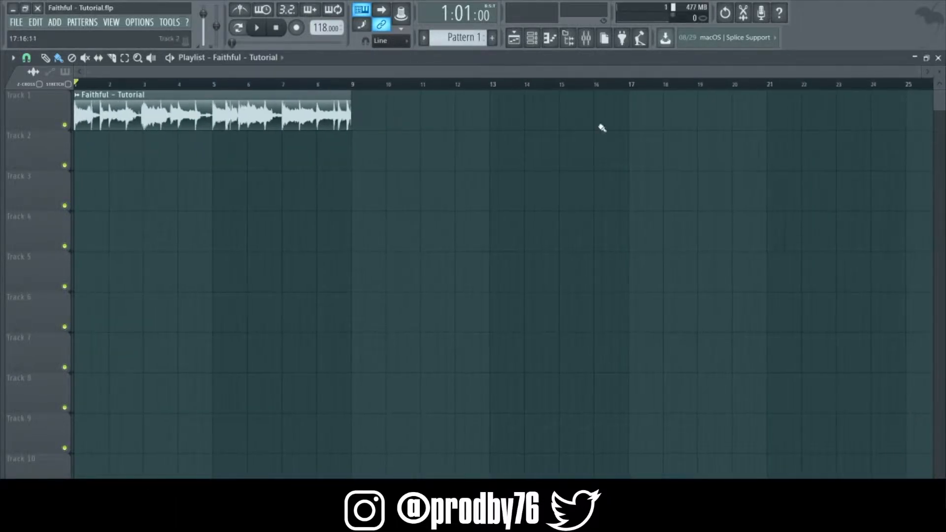
left_click_drag(357, 109, 621, 68)
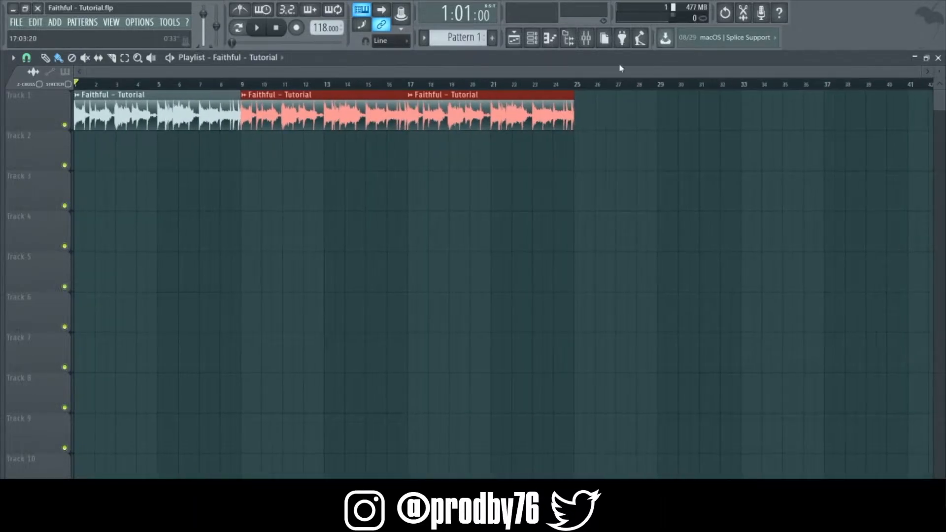
key("ctrl+b")
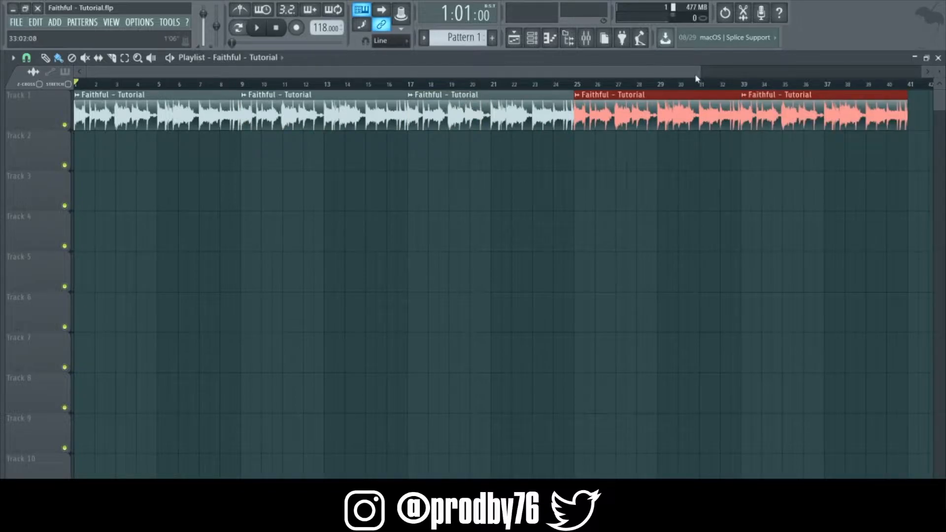
left_click_drag(700, 69, 921, 69)
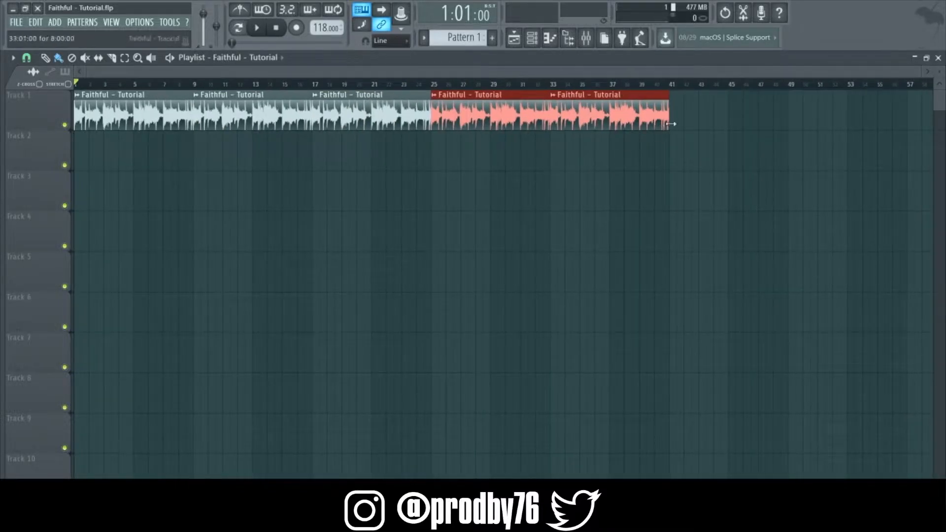
key("ctrl+b")
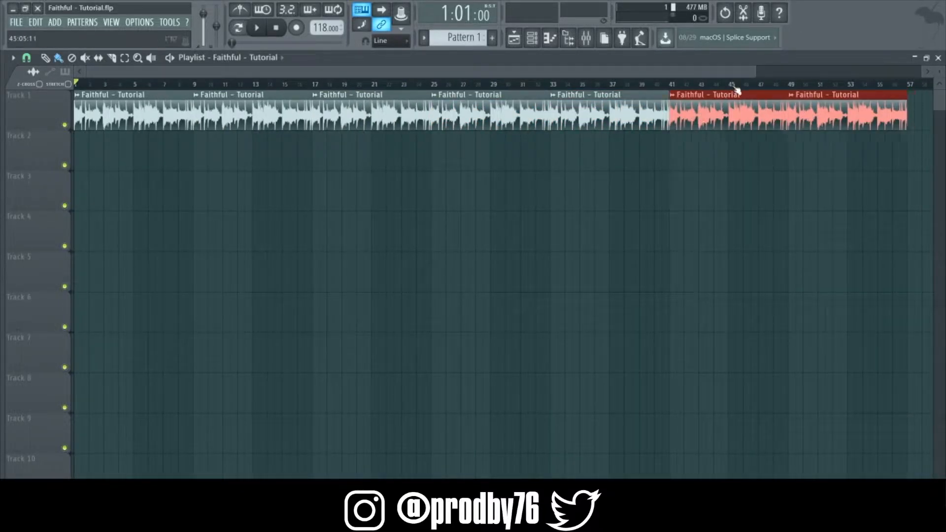
left_click_drag(753, 75, 921, 72)
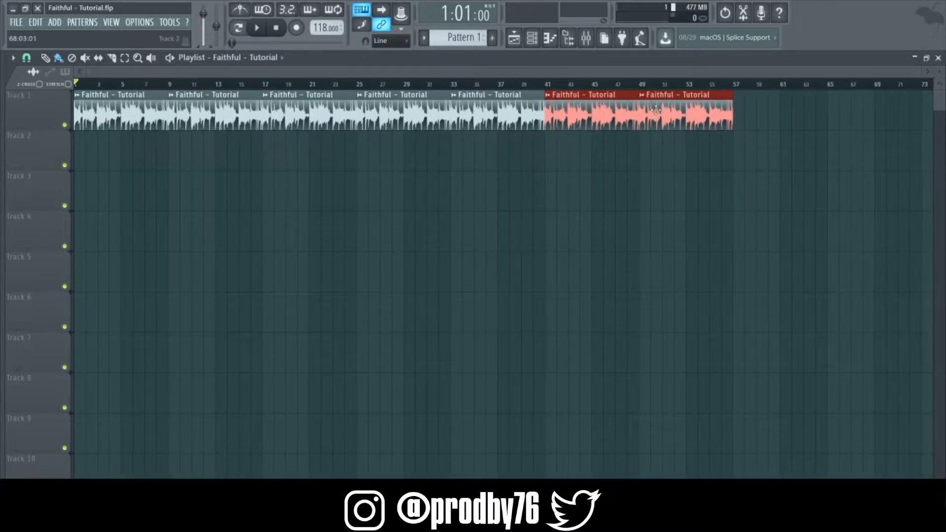
key("ctrl+b")
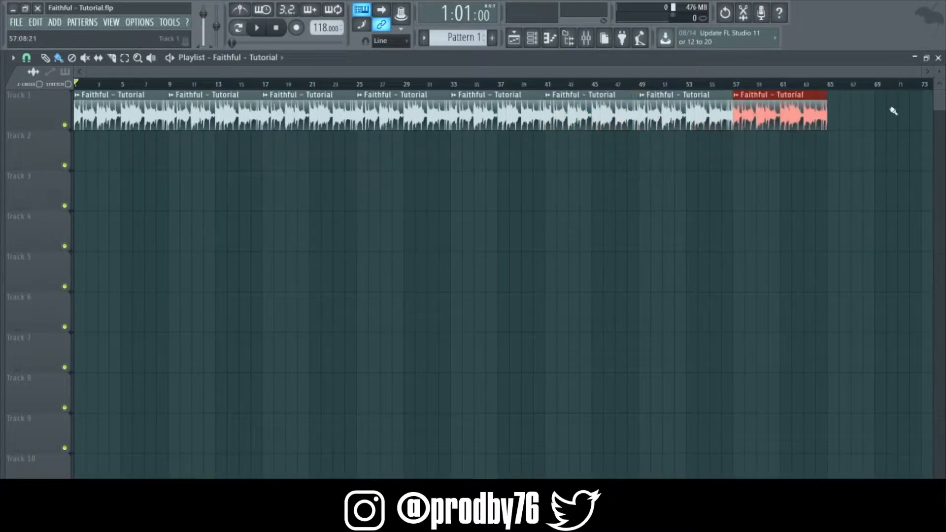
left_click_drag(721, 72, 920, 74)
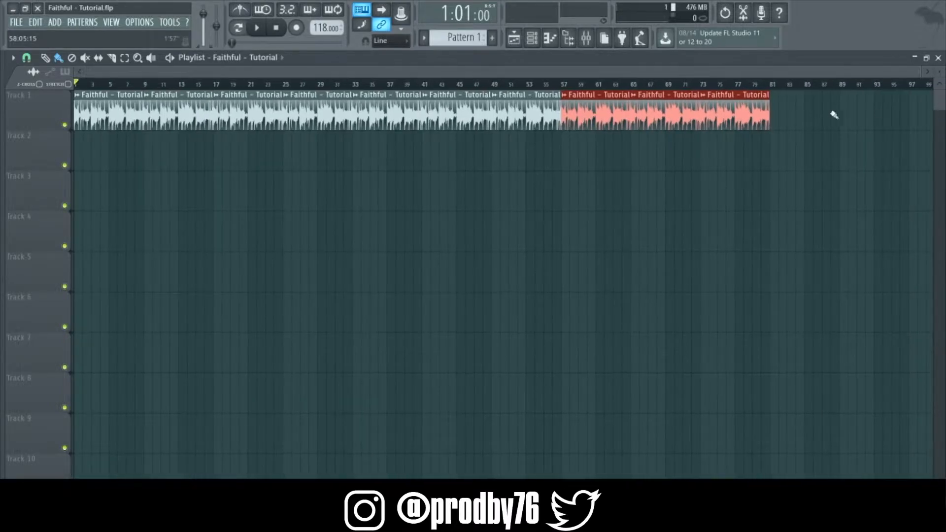
left_click(776, 117)
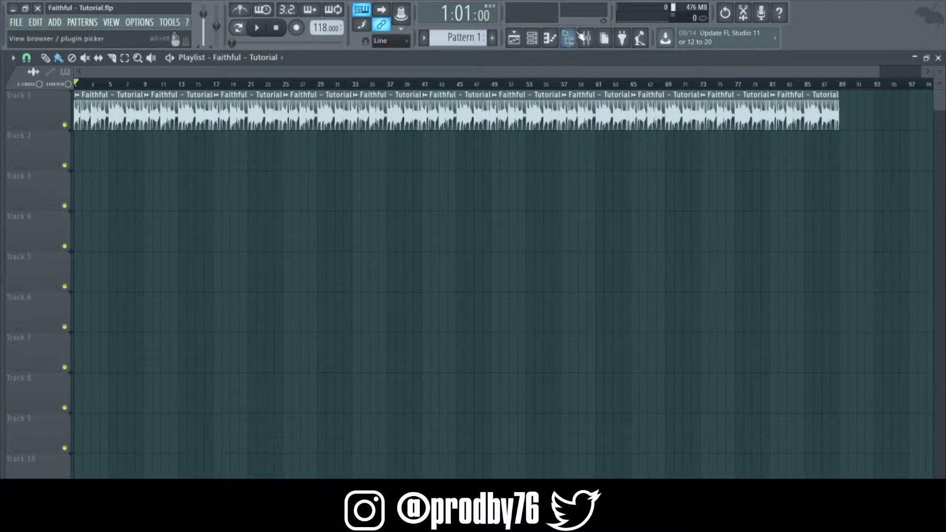
- Load Fruity Love Philter into the first effect slot of the Master mixer track
left_click(586, 38)
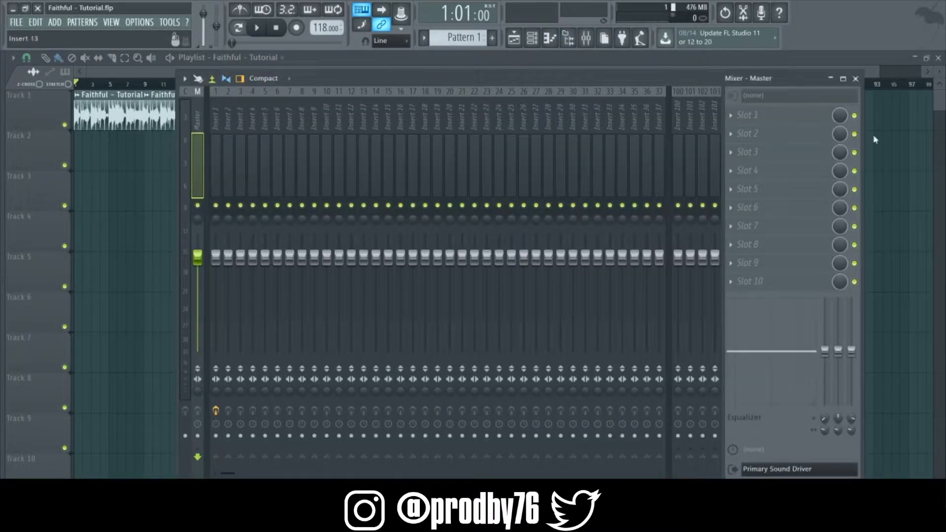
left_click(732, 116)
mouse_move(747, 131)
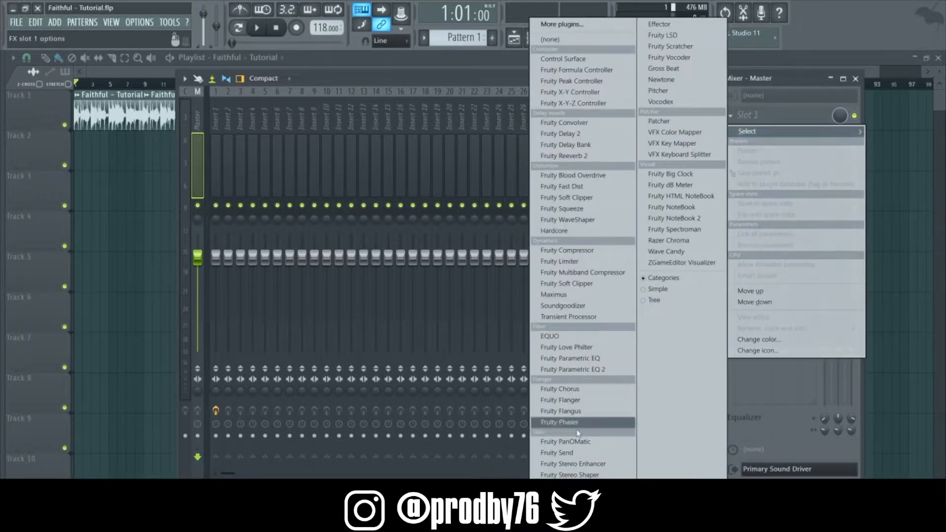
left_click(571, 347)
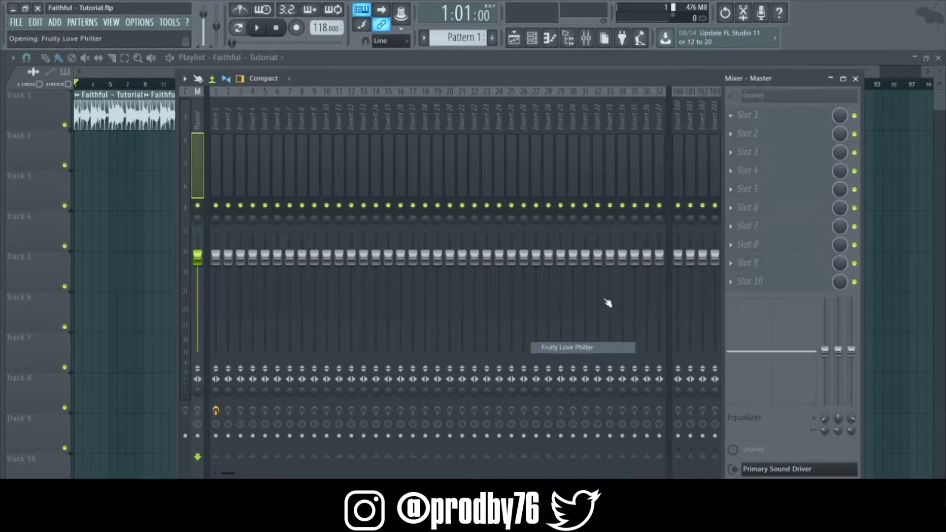
left_click(165, 73)
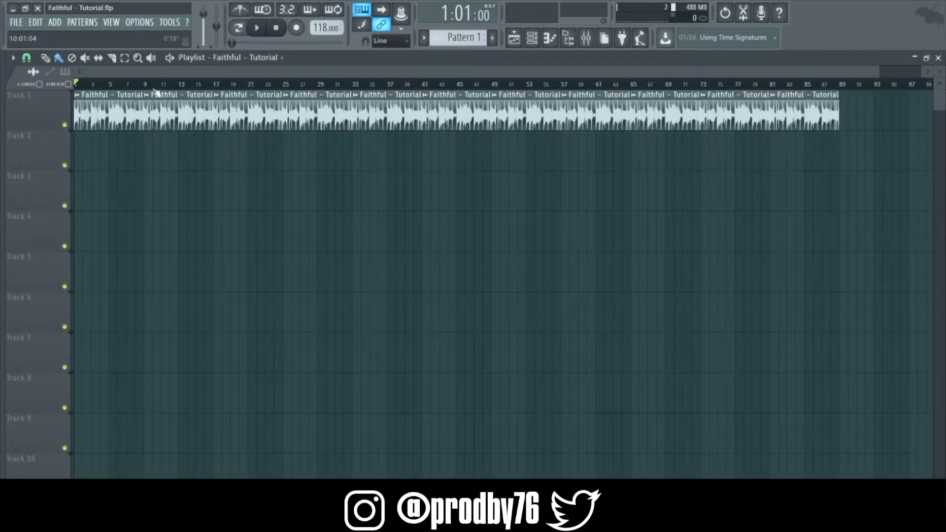
- Select the first eight bars of the playlist, play them and open Fruity Love Philter on the Master track
left_click_drag(150, 85, 75, 85)
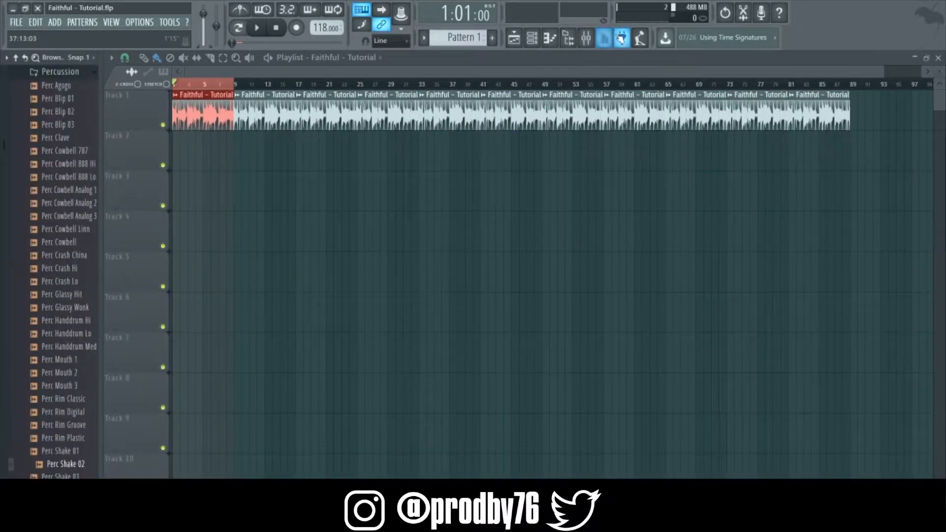
left_click(587, 39)
key("space")
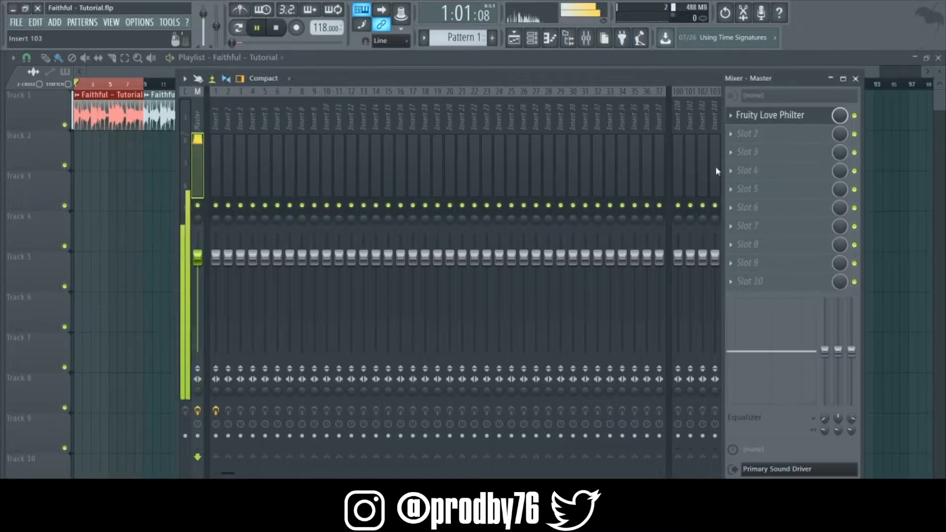
left_click(772, 118)
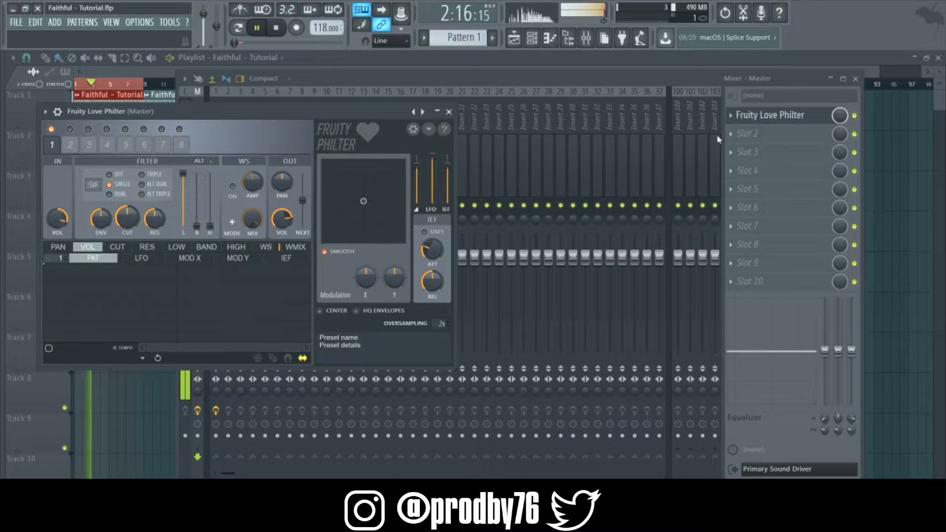
left_click(744, 116)
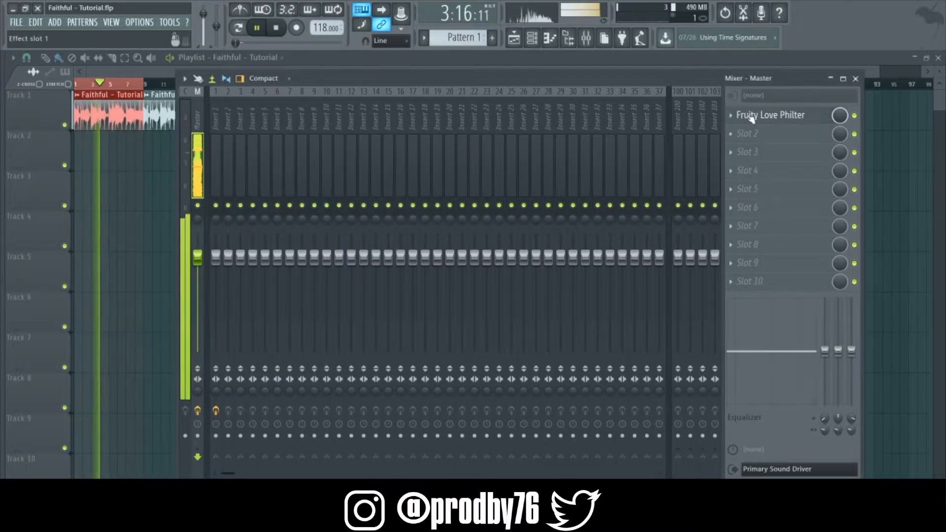
left_click(752, 116)
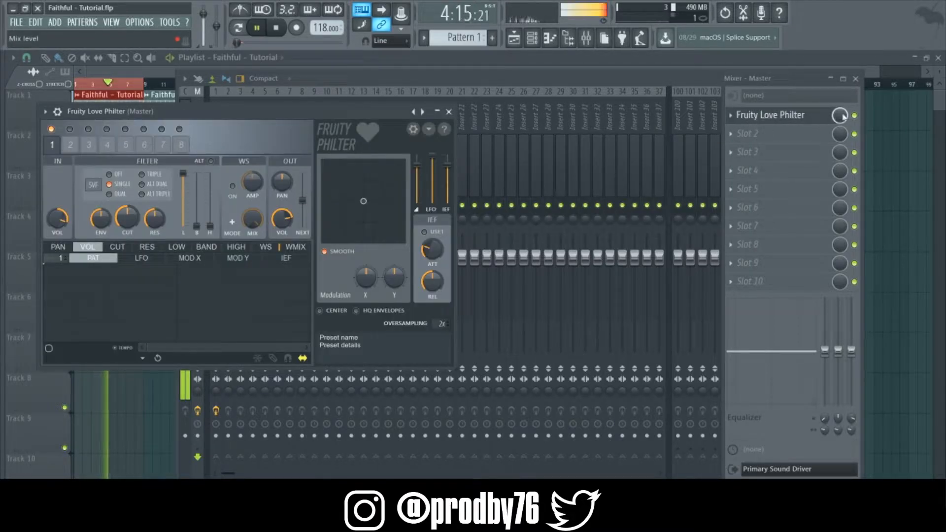
- Create an automation clip for the mix level of Fruity Love Philter on the Master track
left_click(796, 79)
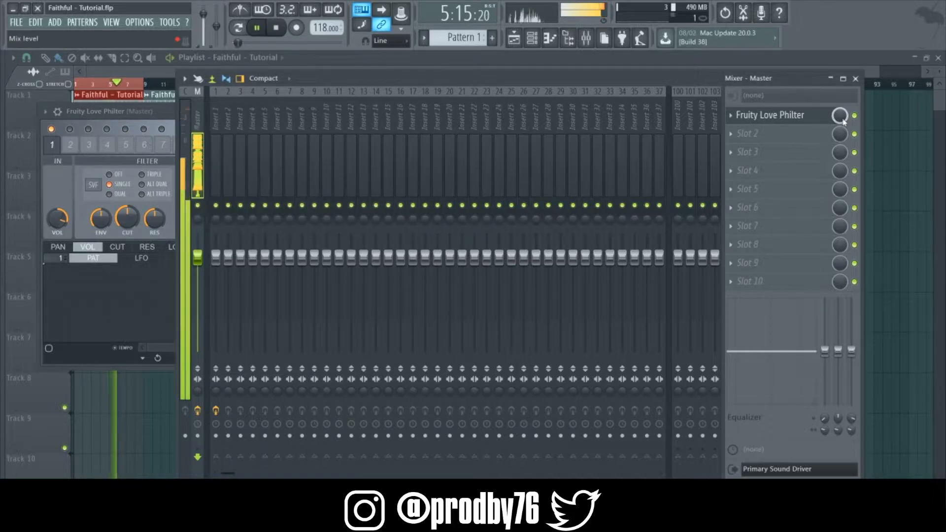
right_click(842, 120)
left_click(891, 194)
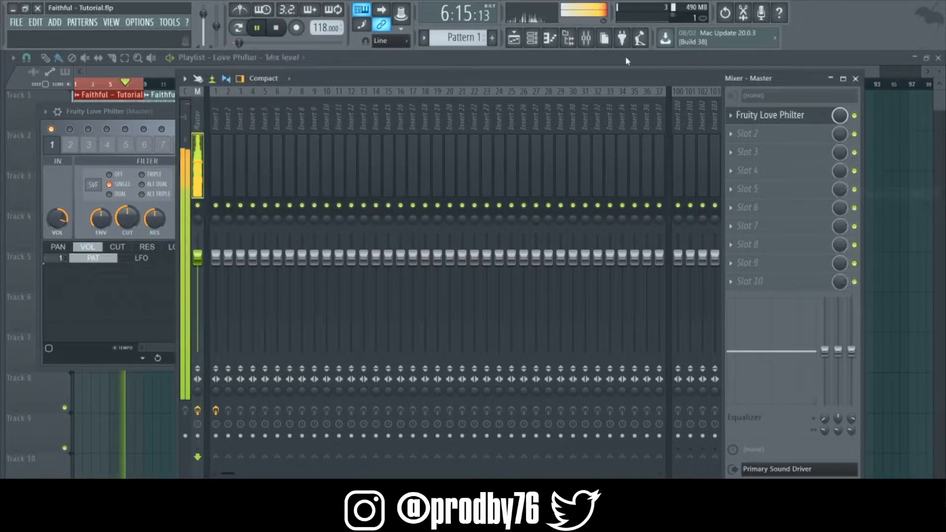
left_click(625, 57)
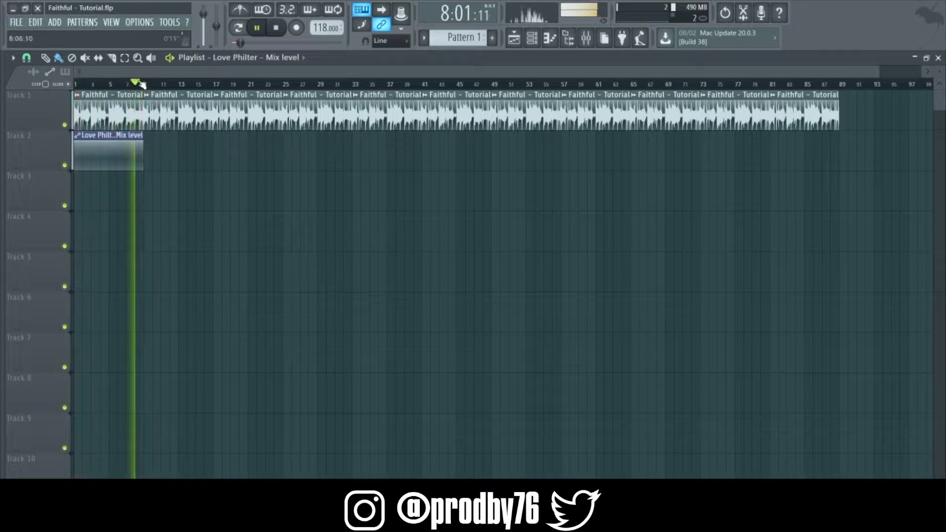
- Extend the Love Philter mix level automation clip to bar 17 and make it fall to its minimum from 16:09, then stop playback
left_click_drag(143, 136, 212, 136)
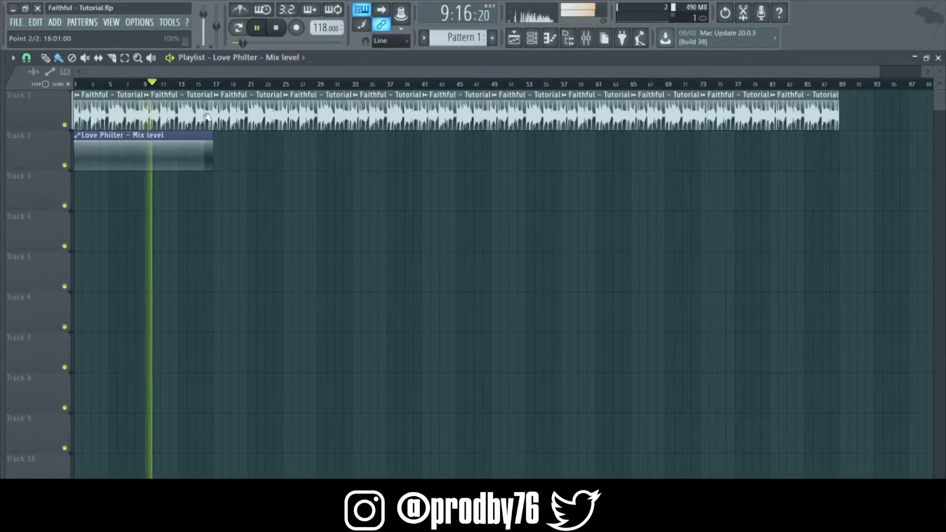
left_click_drag(749, 74, 319, 73)
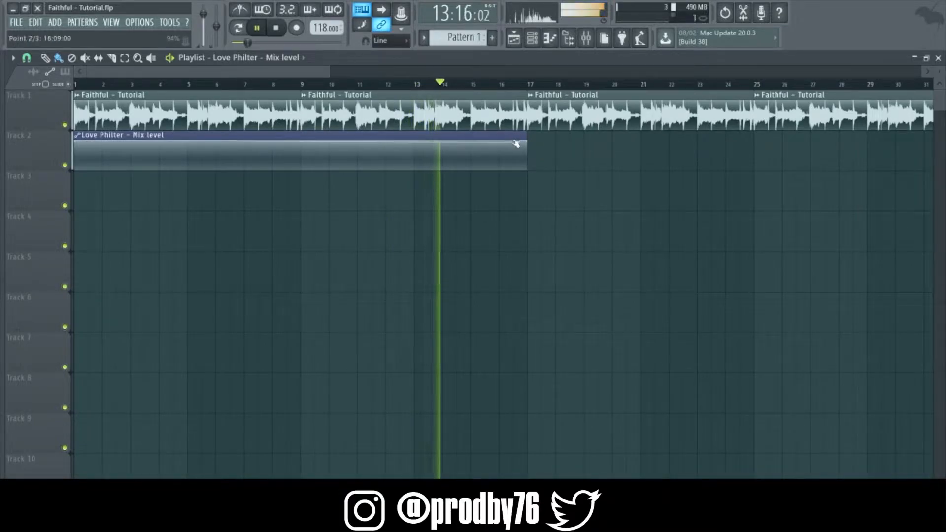
left_click_drag(528, 143, 524, 182)
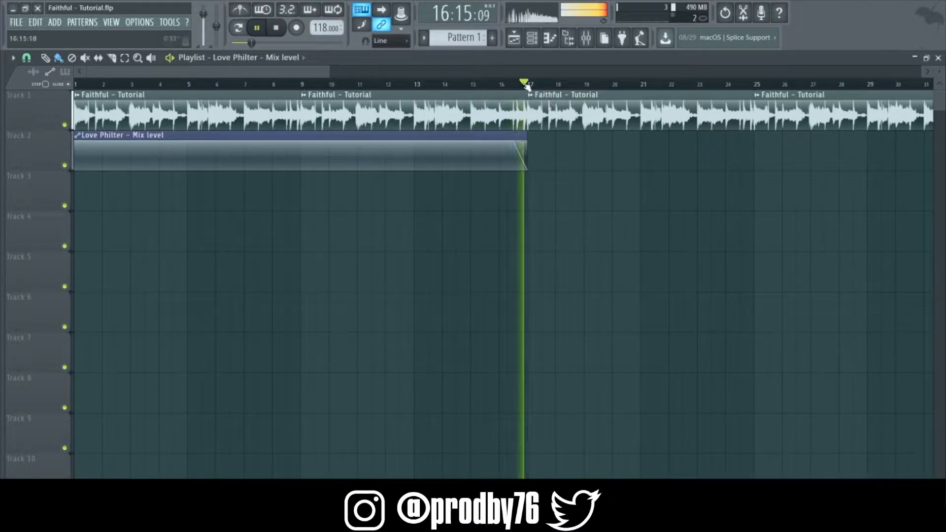
left_click(277, 28)
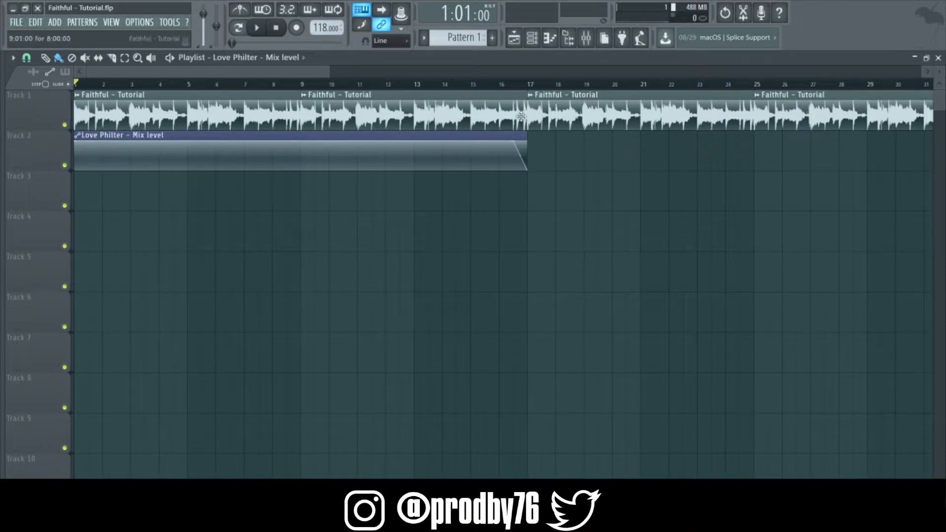
left_click_drag(328, 71, 400, 72)
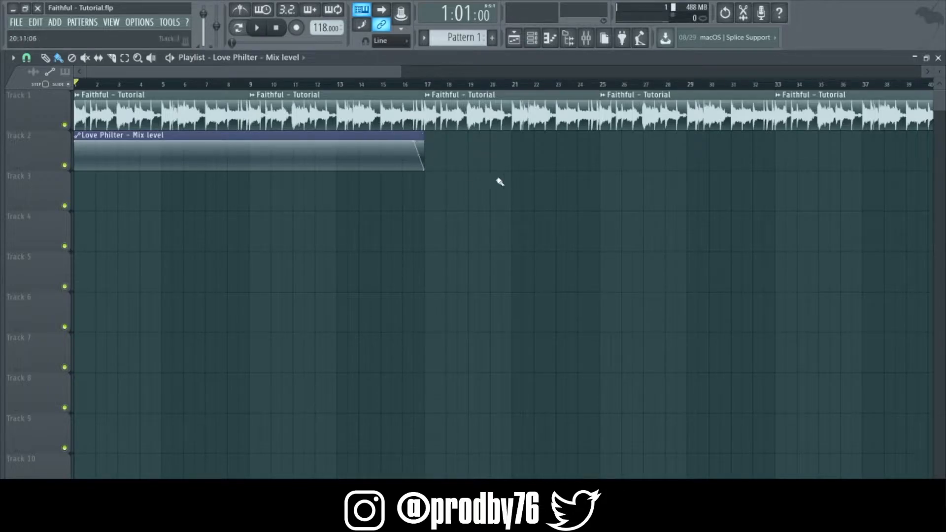
left_click_drag(402, 74, 251, 72)
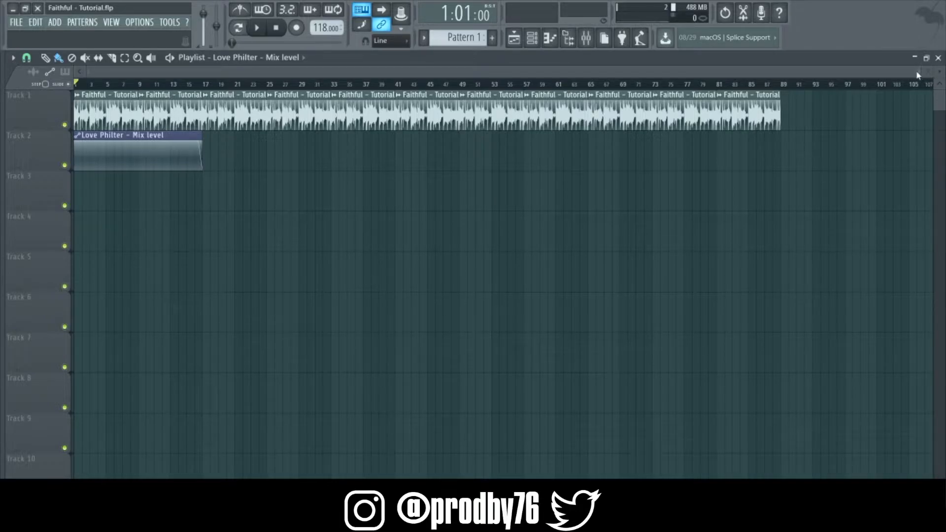
left_click_drag(914, 72, 399, 64)
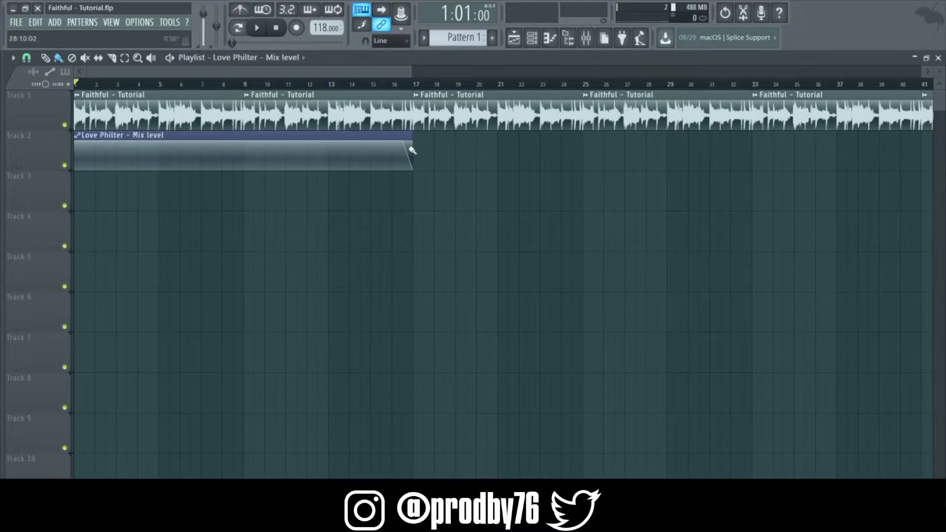
- Browse the sample library to the Kicks folder of the 76 Drum Kit
left_click(3, 166)
left_click(18, 58)
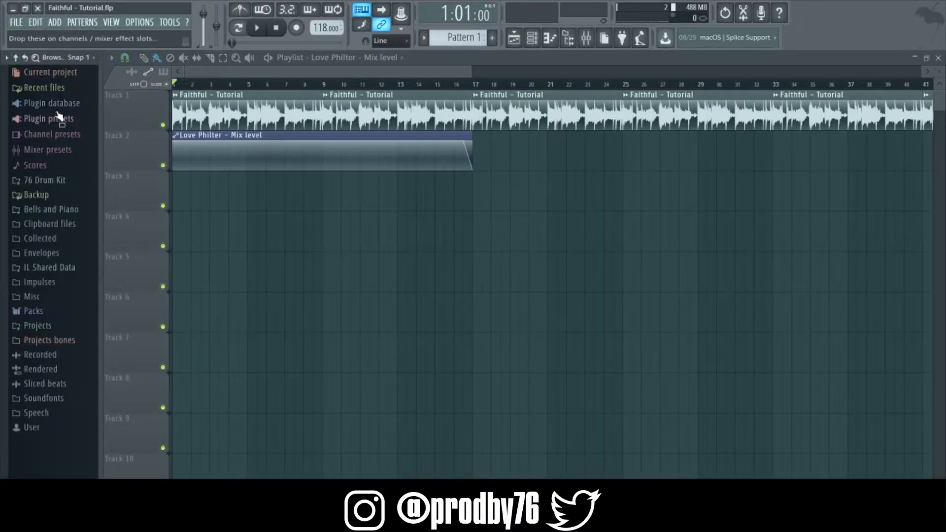
left_click(58, 180)
left_click(54, 209)
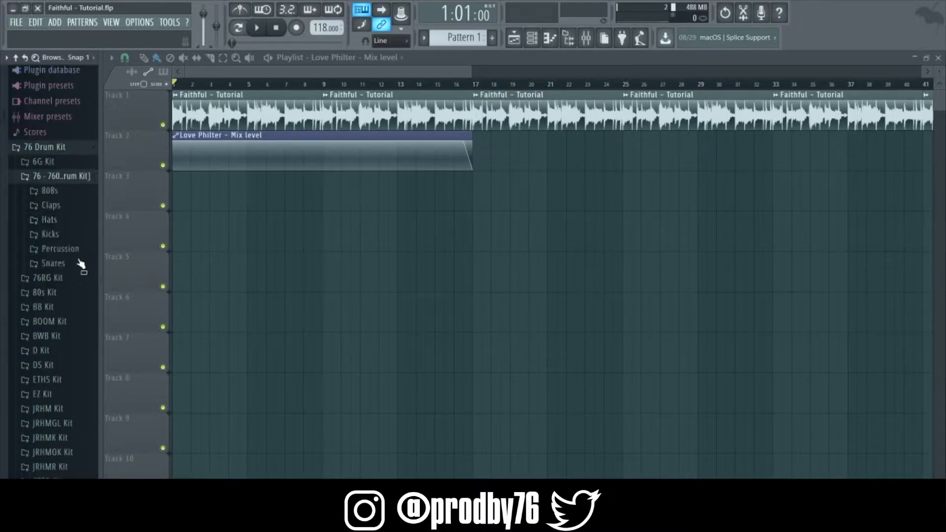
left_click(67, 203)
left_click(65, 191)
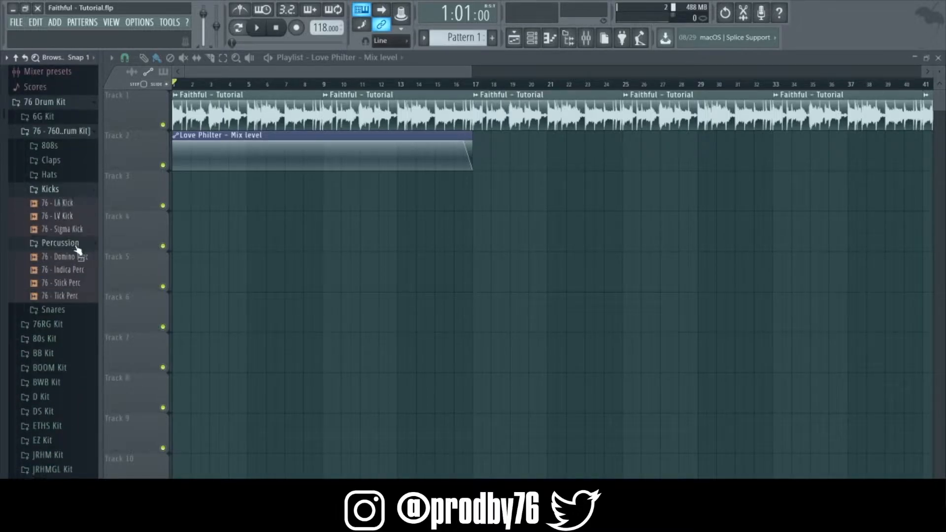
left_click(76, 244)
- Audition the kick samples and load 76 - LV Kick into a new sampler channel
left_click(78, 233)
left_click(78, 218)
left_click(77, 205)
left_click(79, 218)
right_click(78, 218)
left_click(134, 227)
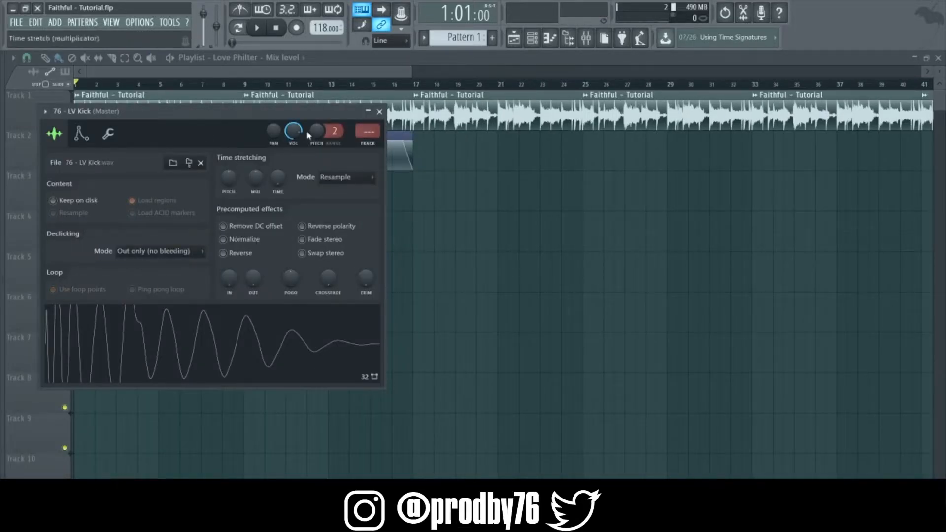
- Close the kick's sampler settings, widen the channel rack and place a 76 - LV Kick hit on the first step
left_click(379, 111)
left_click(532, 38)
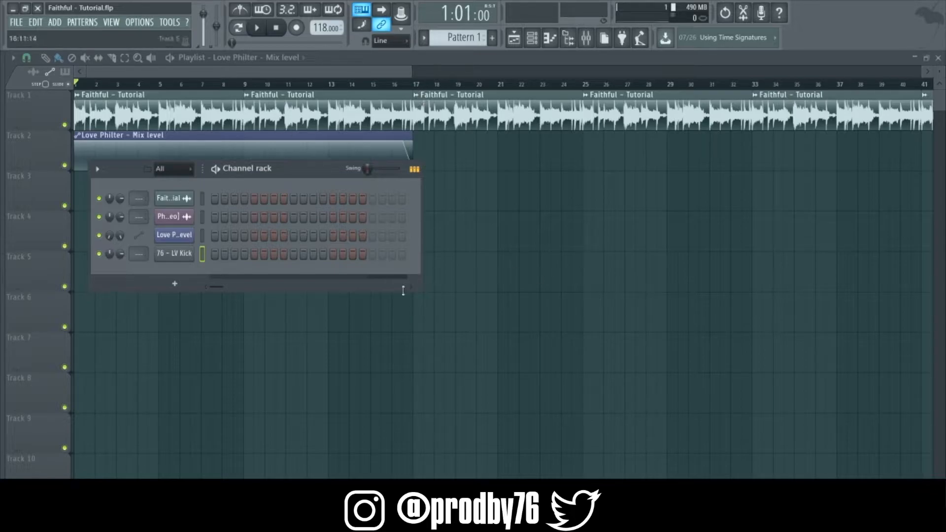
left_click_drag(450, 286, 889, 299)
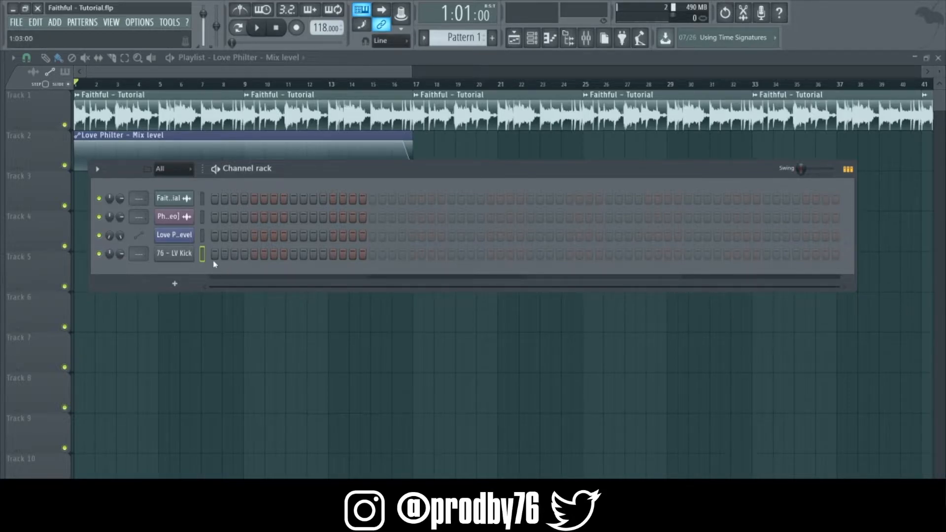
left_click(403, 66)
left_click(427, 196)
right_click(595, 193)
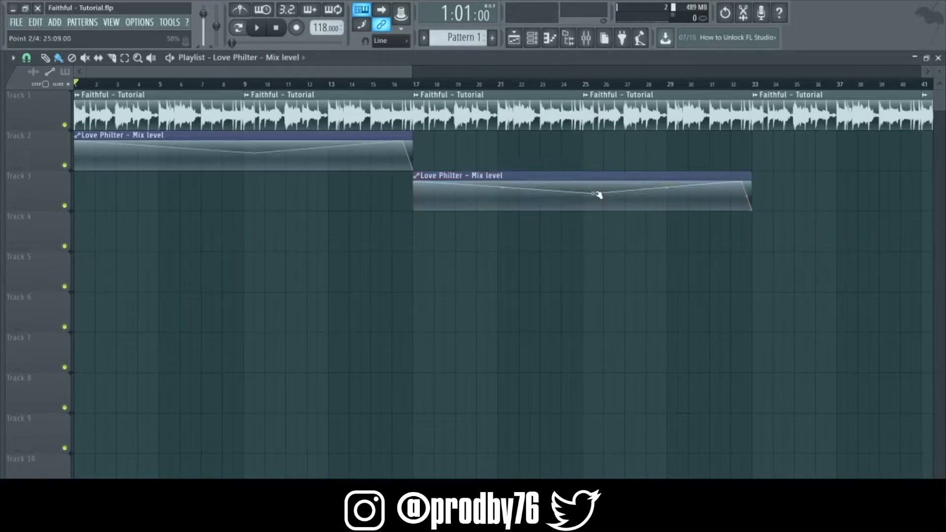
right_click(596, 194)
left_click(614, 209)
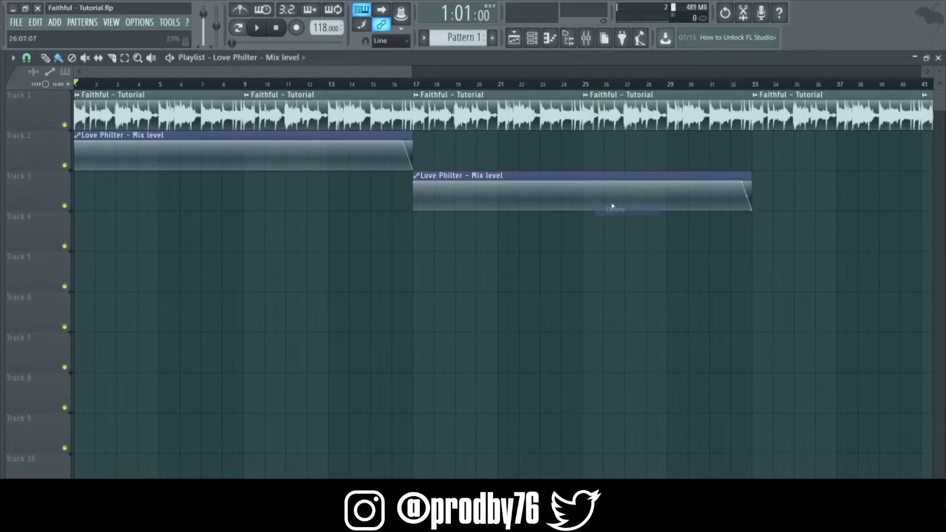
right_click(588, 177)
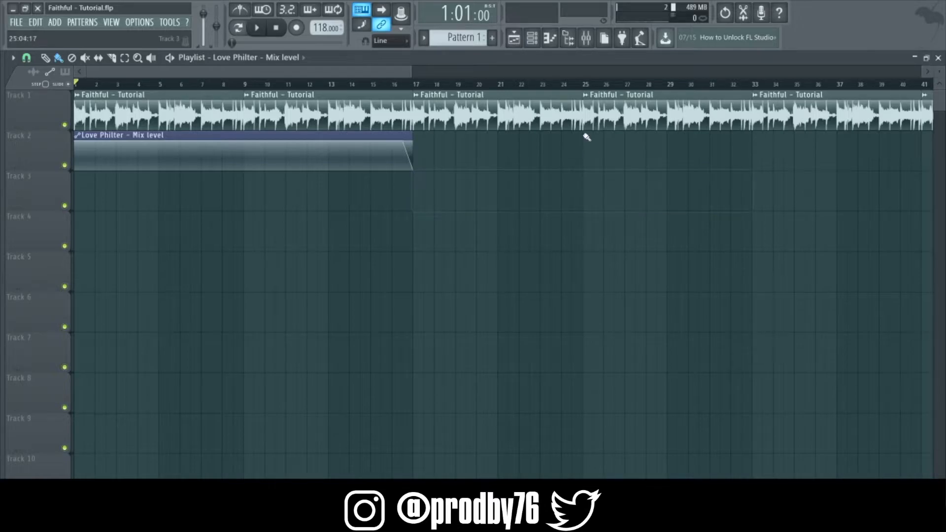
left_click(549, 38)
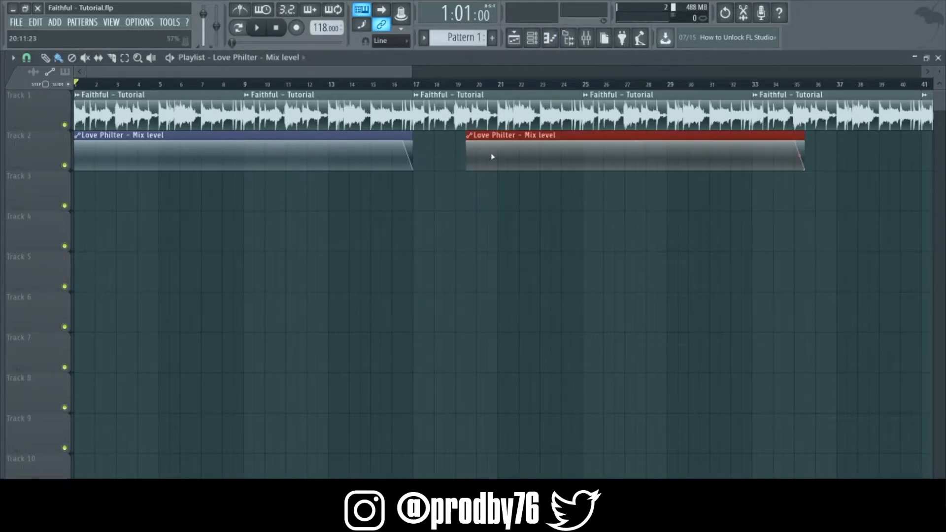
left_click_drag(491, 153, 499, 149)
right_click(499, 157)
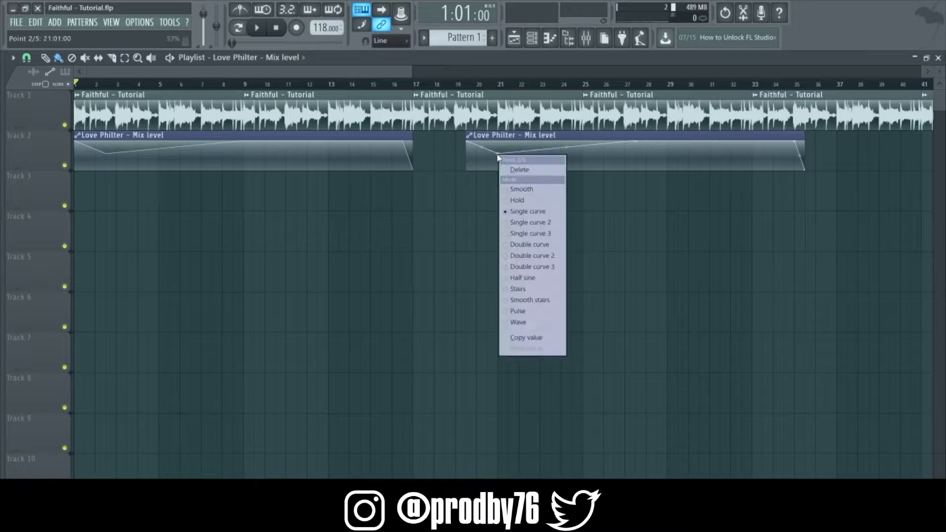
left_click(523, 169)
right_click(516, 139)
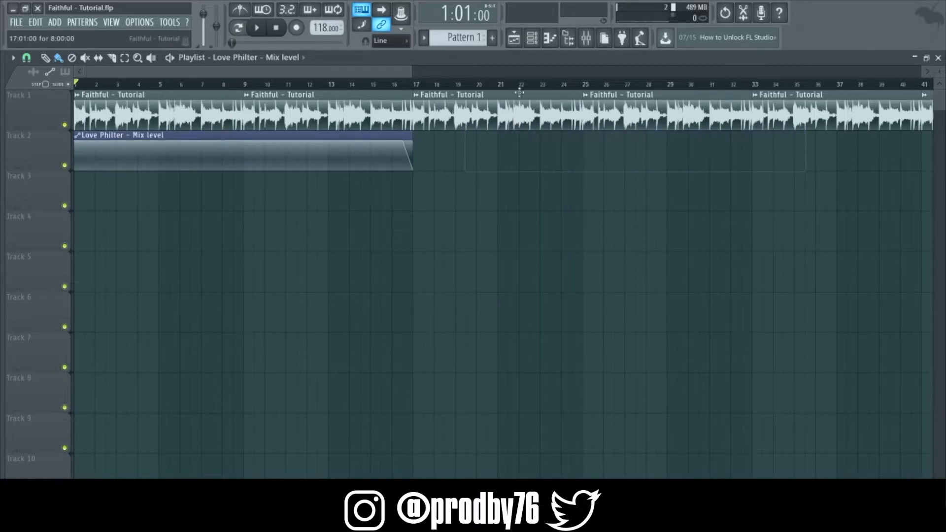
- Choose Pattern 1 and place its clip on Track 3 at bar 17
left_click(550, 38)
left_click(459, 38)
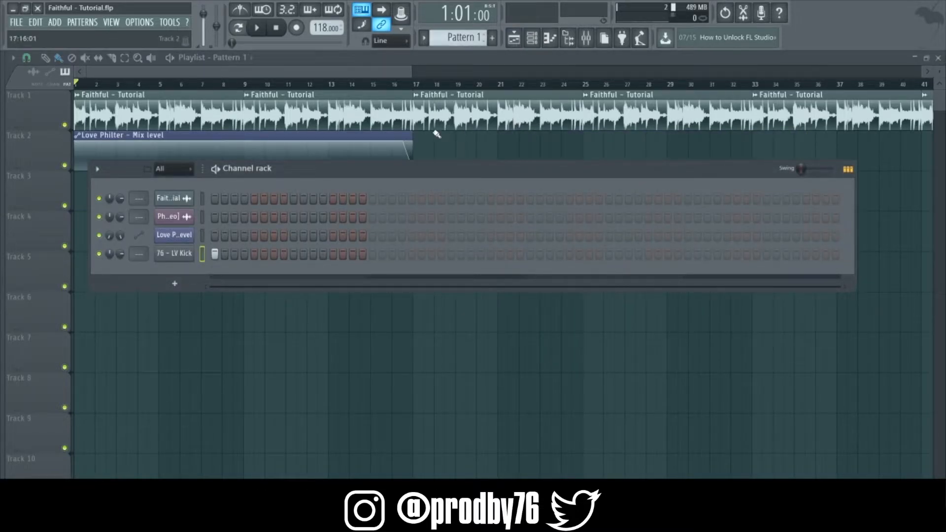
left_click(404, 70)
left_click(423, 188)
- Play the arrangement from 16:09 across the filter drop and the kick's entry at bar 17
left_click(404, 86)
key("space")
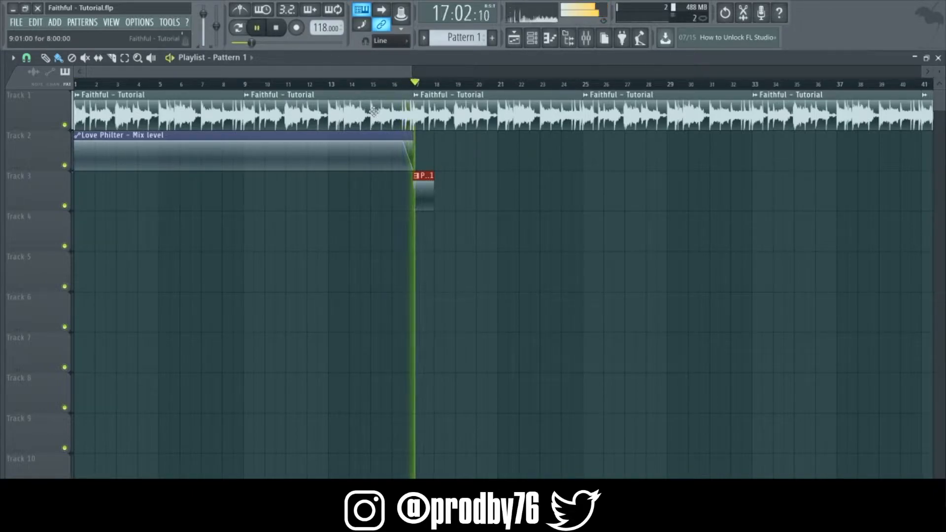
left_click(408, 81)
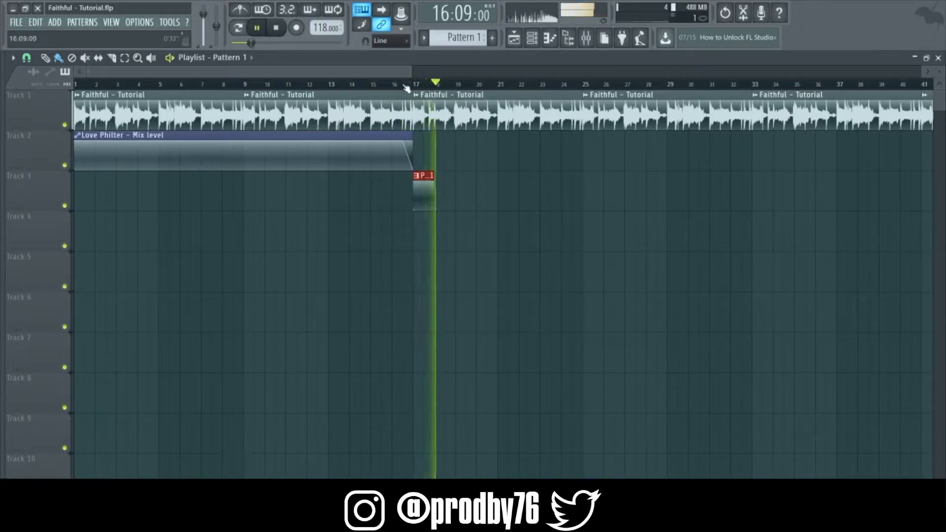
key("F6")
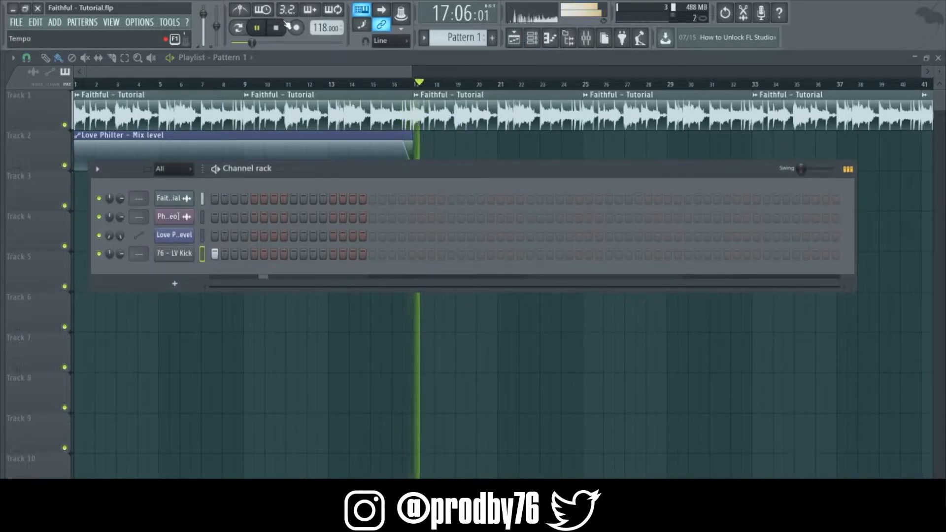
key("space")
right_click(170, 257)
left_click(217, 256)
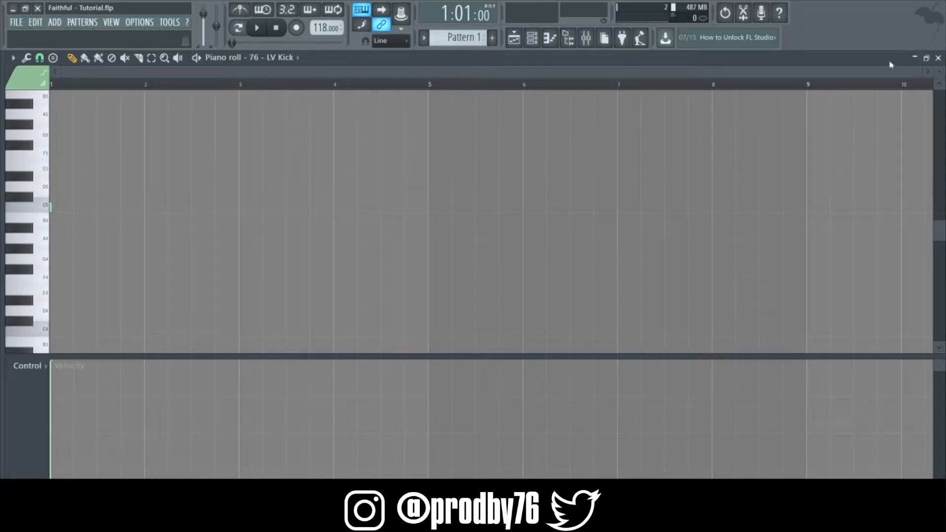
left_click(938, 57)
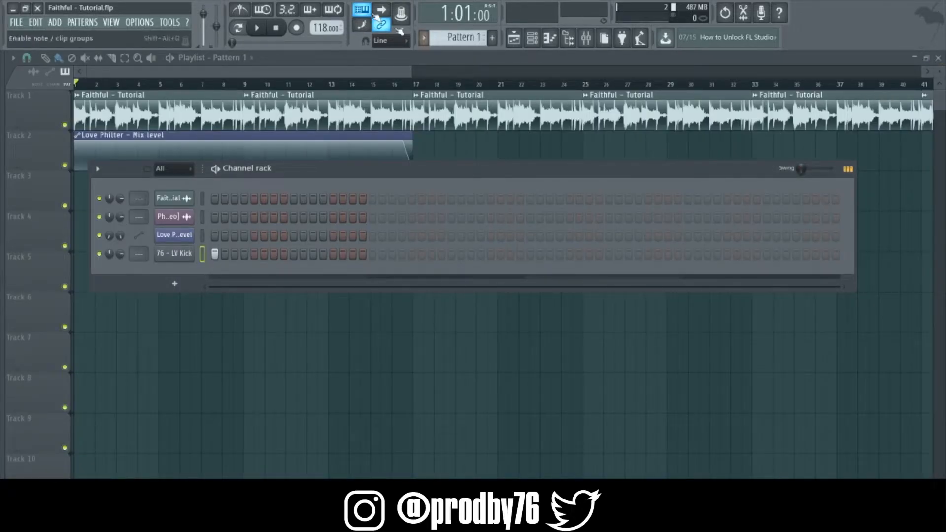
- Play the arrangement from 16:09 and add 76 - LV Kick hits on steps 13 and 25 of Pattern 1
left_click(268, 31)
key("F6")
key("F6")
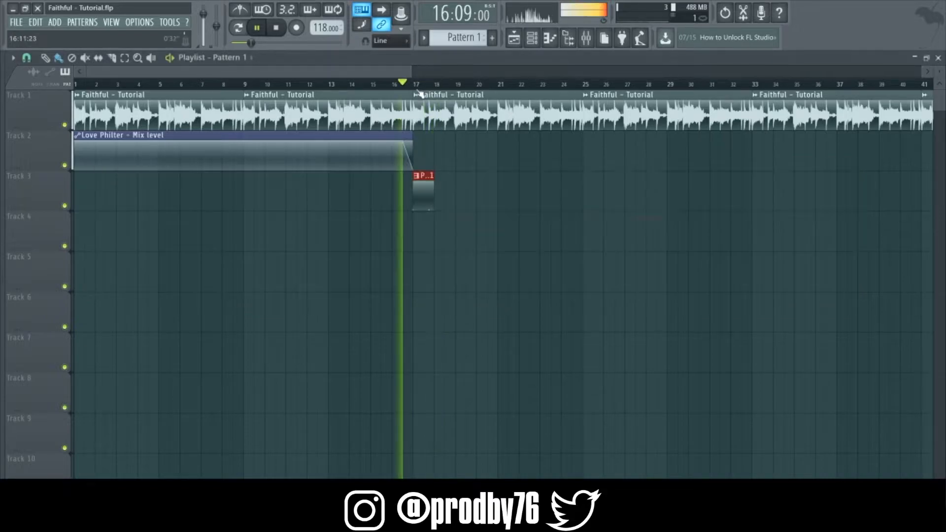
left_click(531, 43)
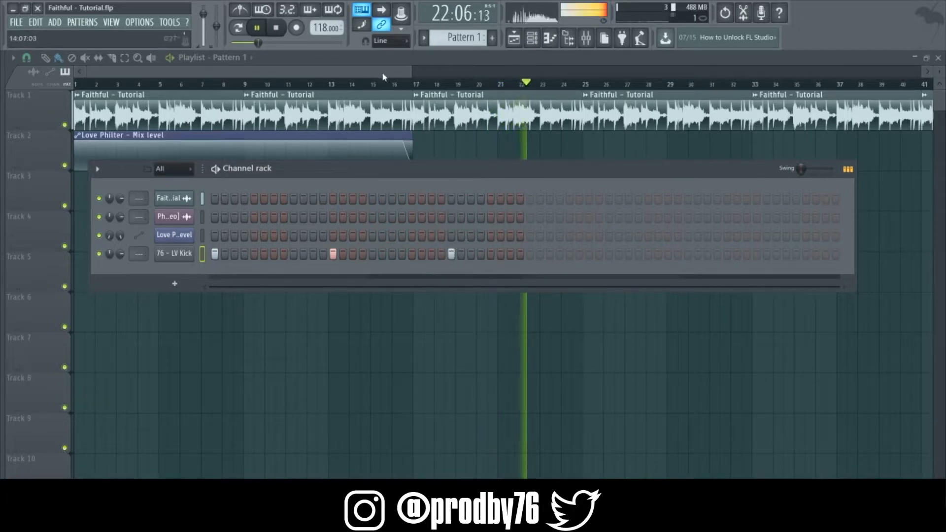
- Replay from just before bar 17 and move Pattern 1's third 76 - LV Kick hit from step 25 to step 33
left_click(389, 88)
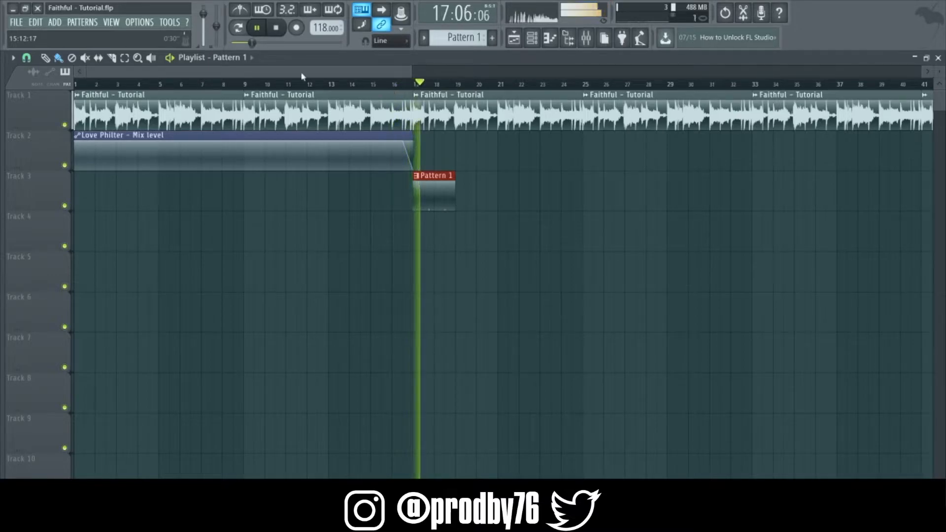
left_click(531, 38)
left_click(451, 254)
left_click(530, 254)
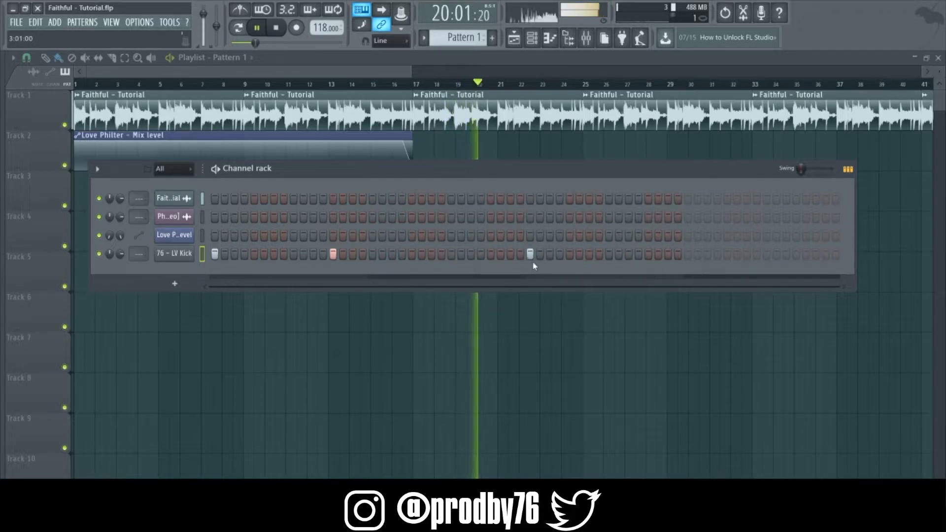
- Check the 76 - LV Kick notes in the piano roll, close it and stop playback
right_click(193, 249)
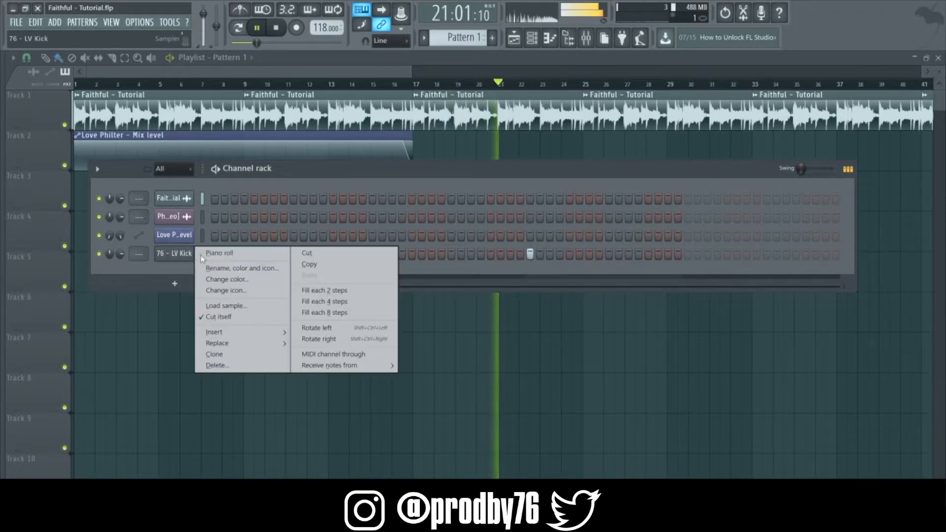
left_click(230, 255)
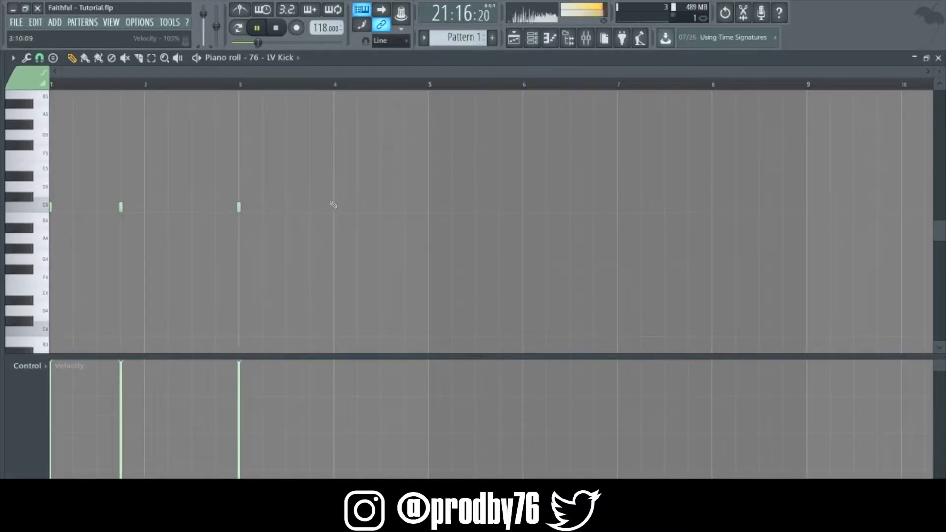
left_click(938, 58)
left_click(277, 28)
left_click(383, 75)
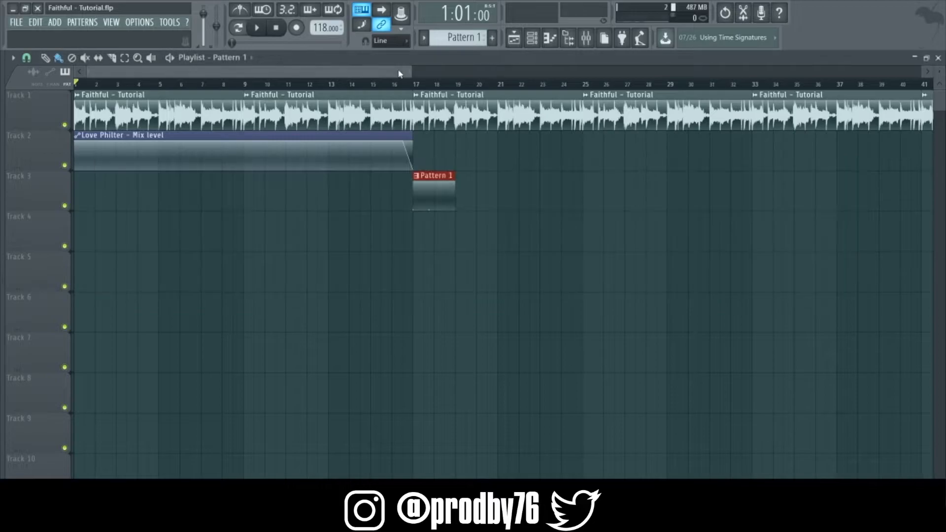
- Route the Faithful - Tutorial audio channel to mixer track Insert 1 and bring the mixer forward
left_click(589, 39)
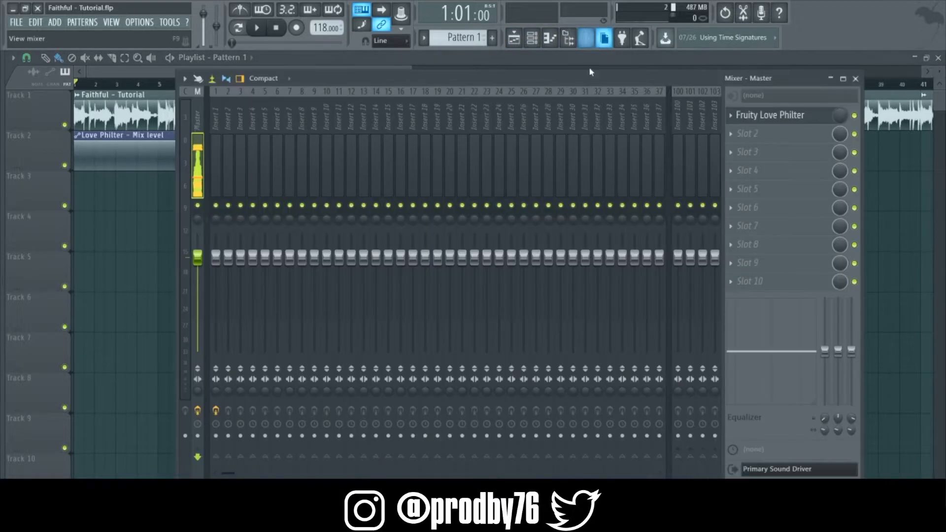
left_click(531, 39)
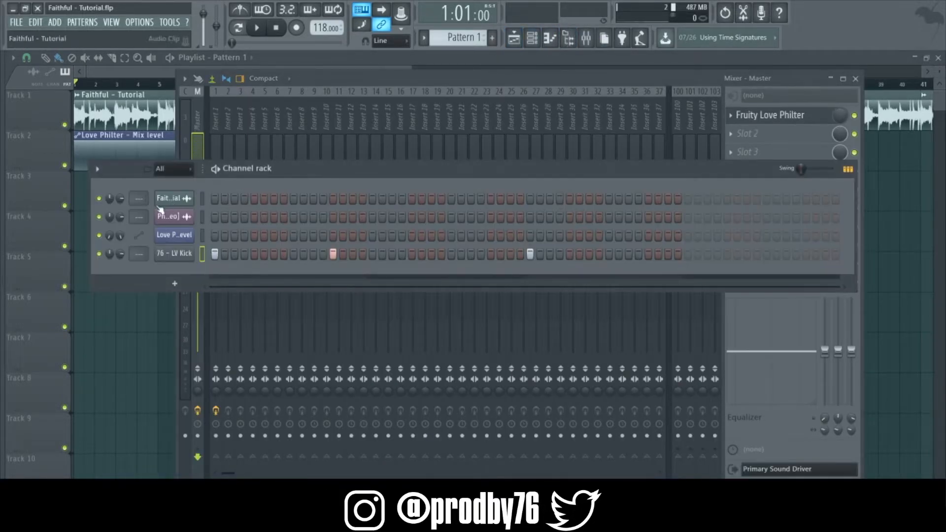
left_click(163, 169)
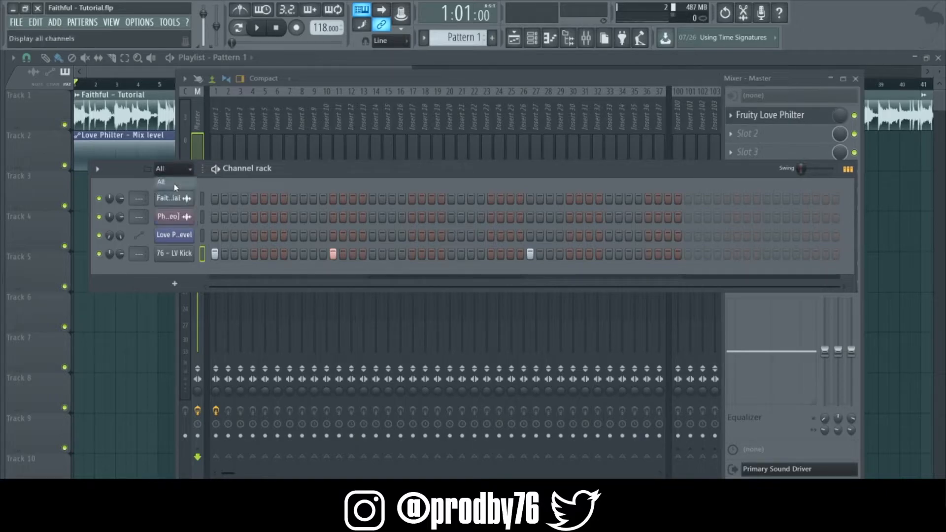
scroll(138, 198, "up", 1)
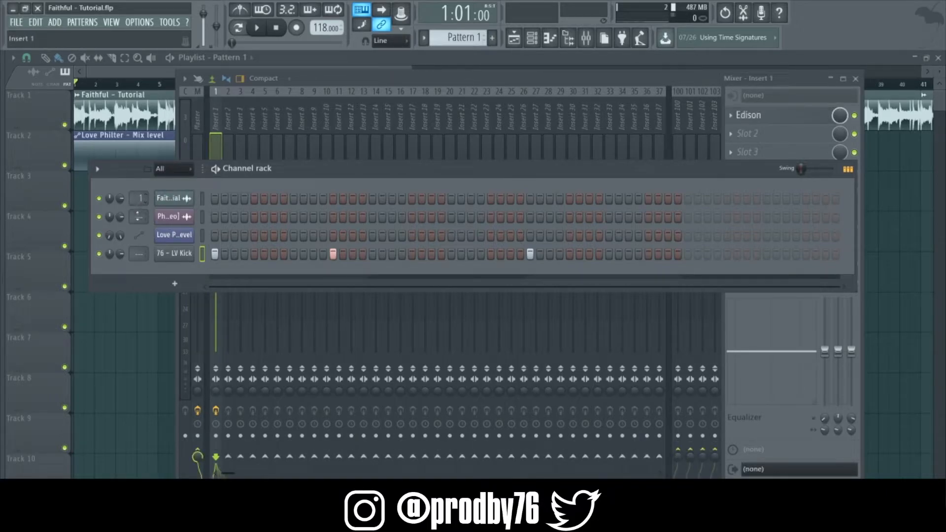
left_click(321, 88)
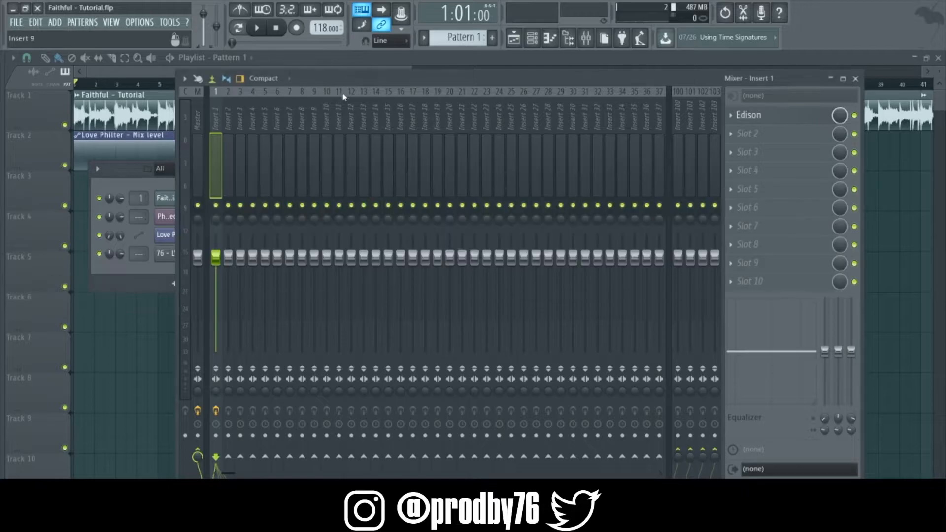
- Load Fruity Delay Bank in slot 2 of Insert 1, apply the 3 echoes preset and lower its mix level
left_click(748, 128)
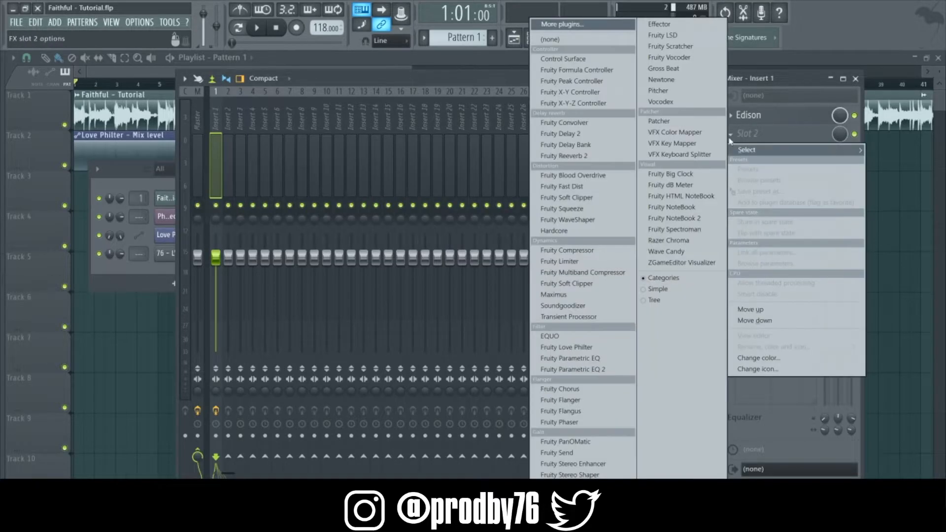
left_click(588, 146)
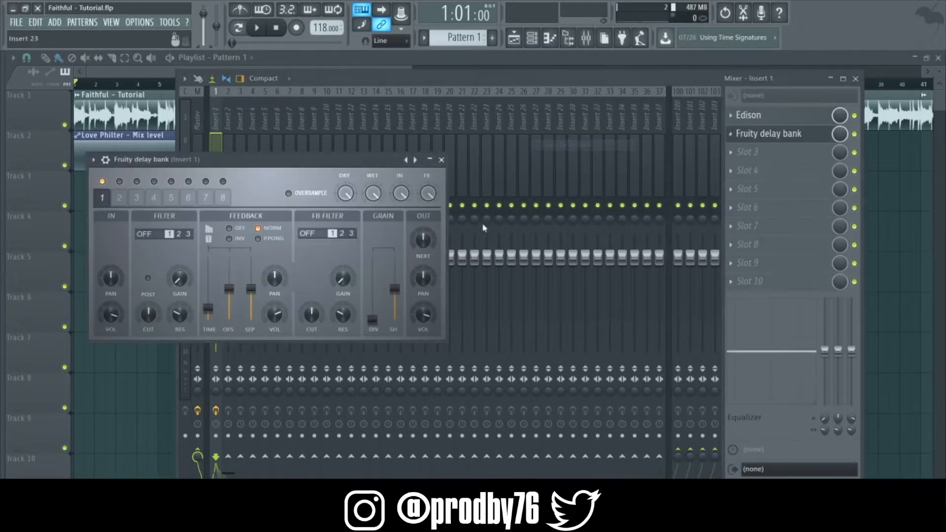
left_click(93, 160)
mouse_move(148, 193)
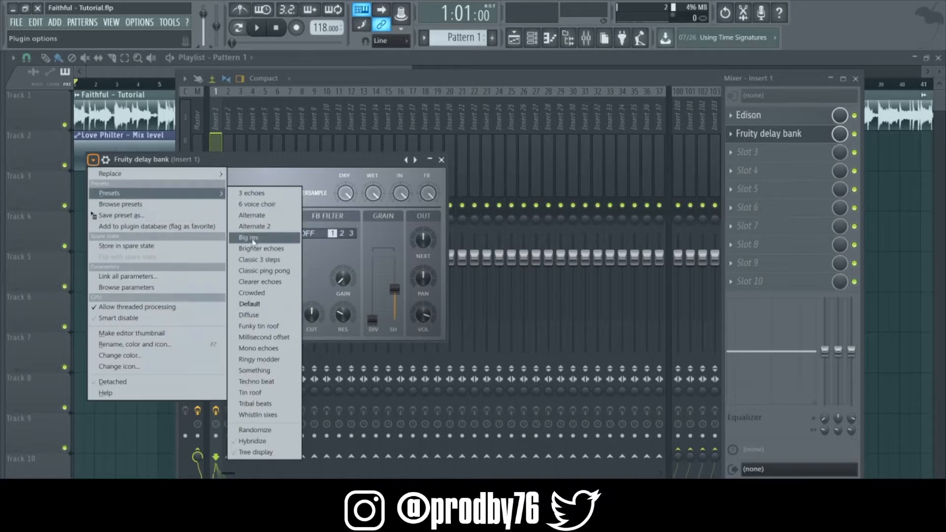
left_click(268, 192)
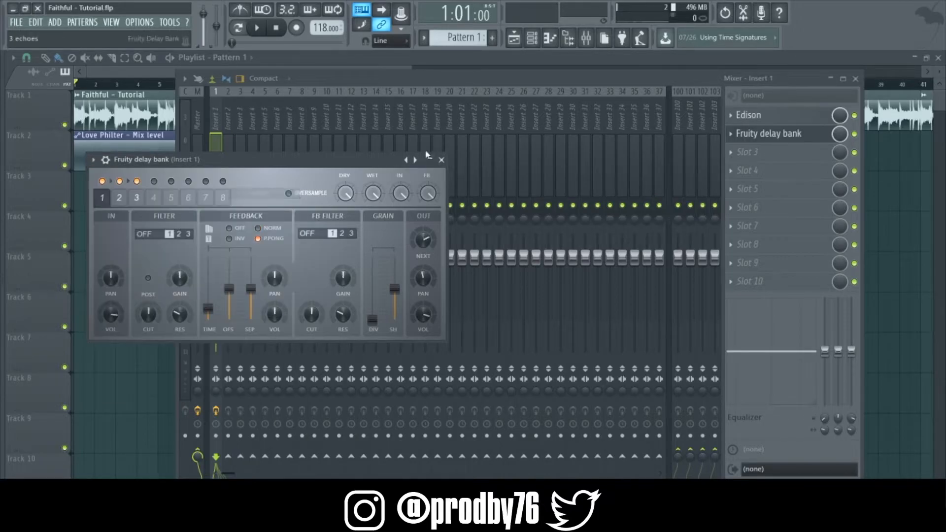
left_click(840, 135)
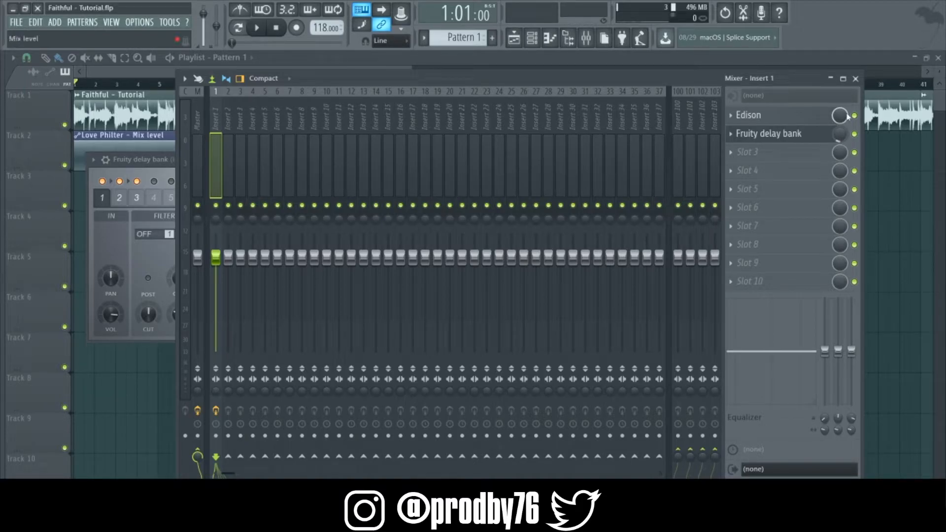
left_click(855, 79)
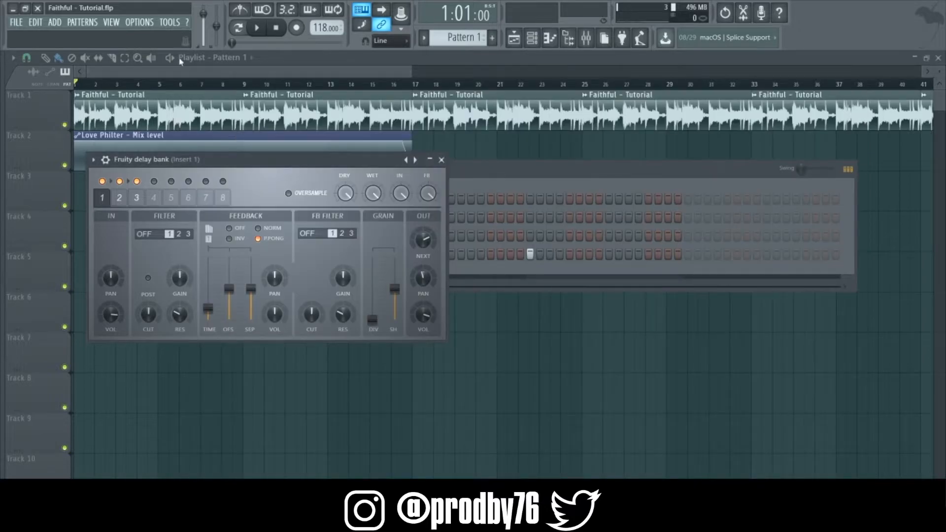
- Play the arrangement from the start to hear the delayed vocal loop, and stop it
left_click(258, 30)
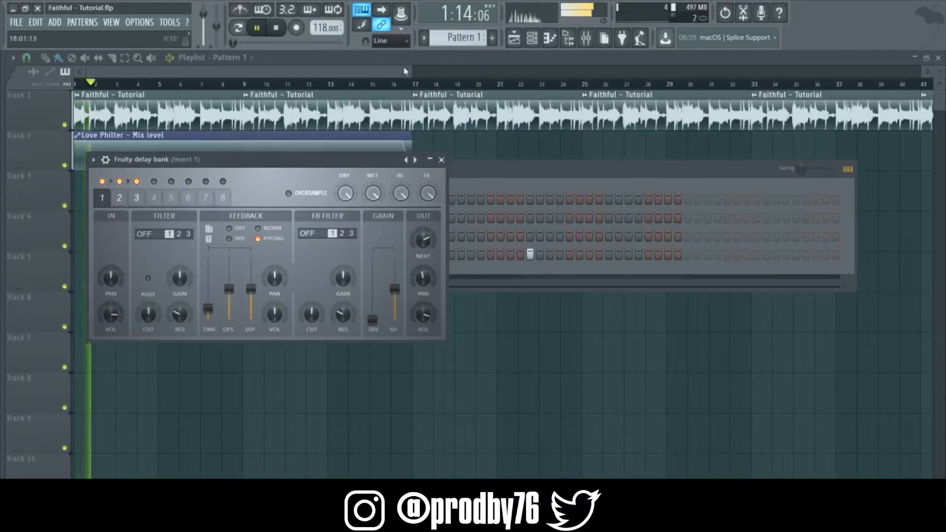
left_click(493, 173)
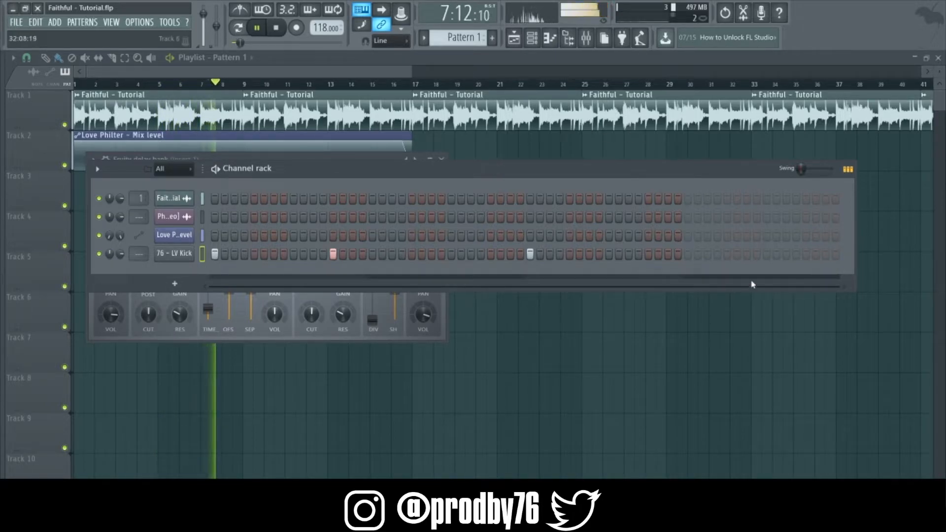
left_click(278, 29)
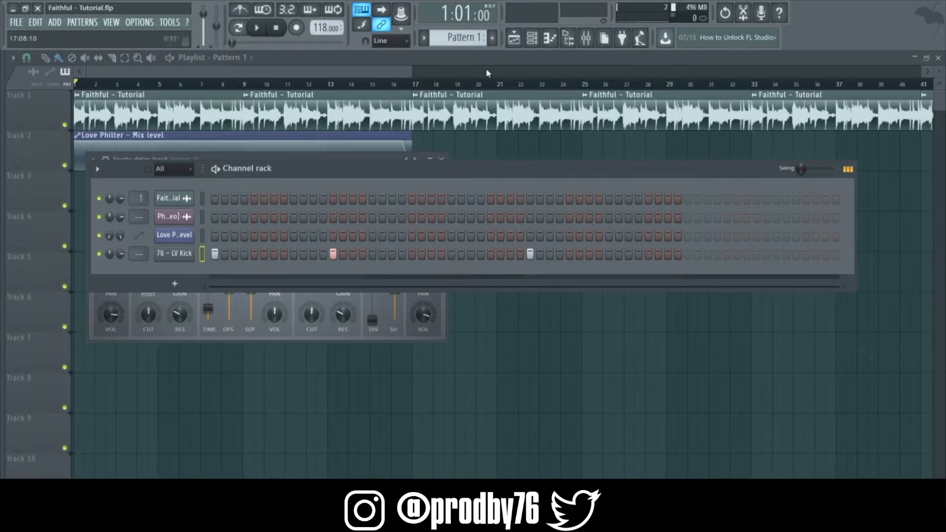
- Add a C5 note for 76 - LV Kick at bar 5 in the piano roll
right_click(175, 257)
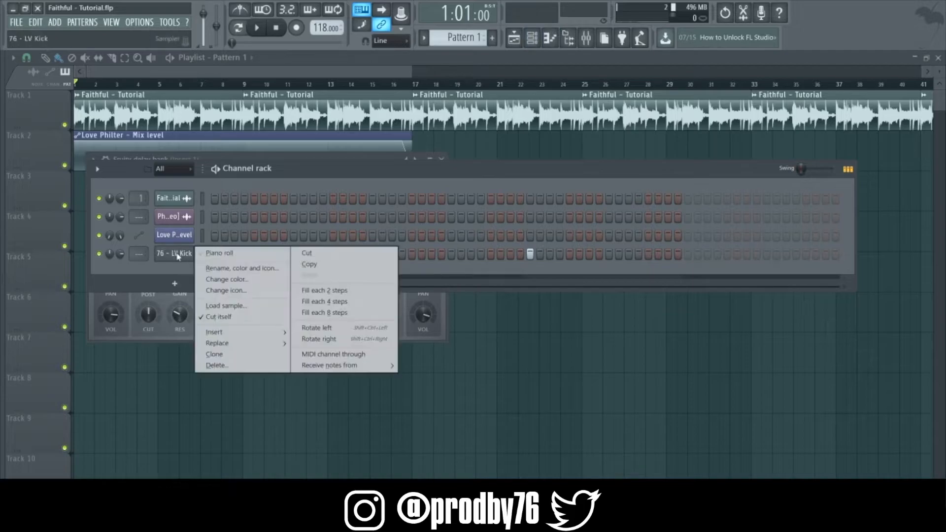
left_click(219, 254)
left_click(432, 207)
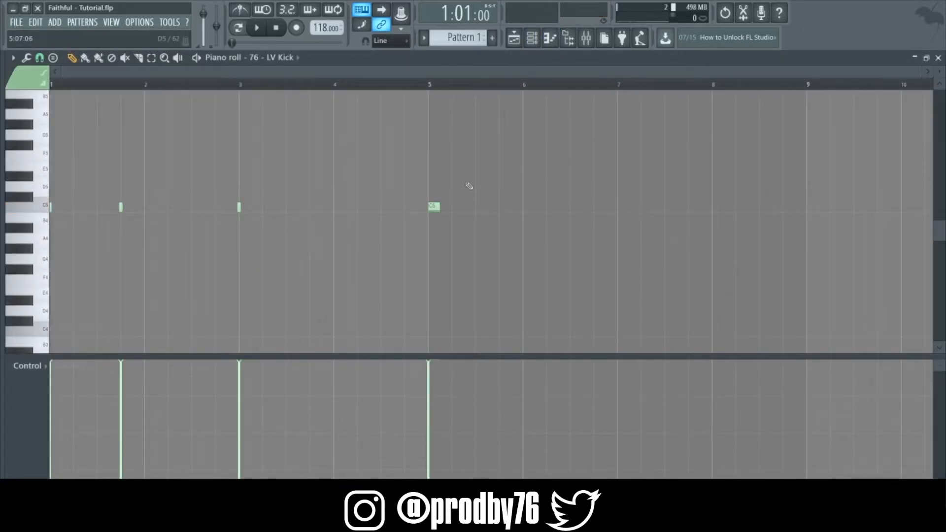
key("ctrl+b")
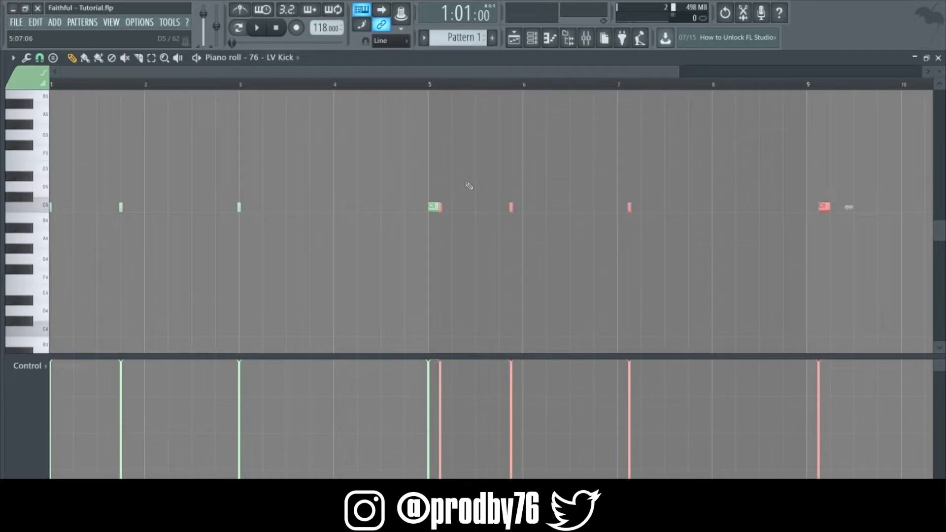
left_click(14, 58)
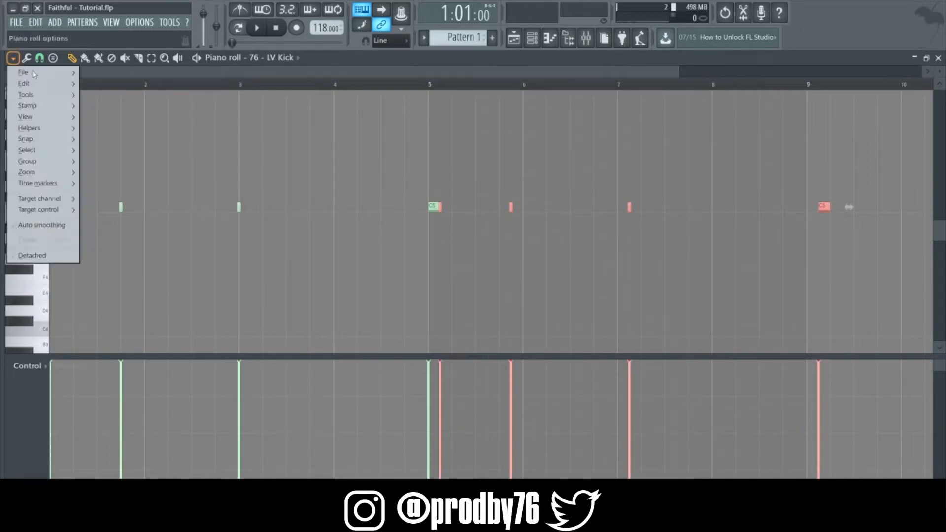
mouse_move(30, 84)
left_click(135, 132)
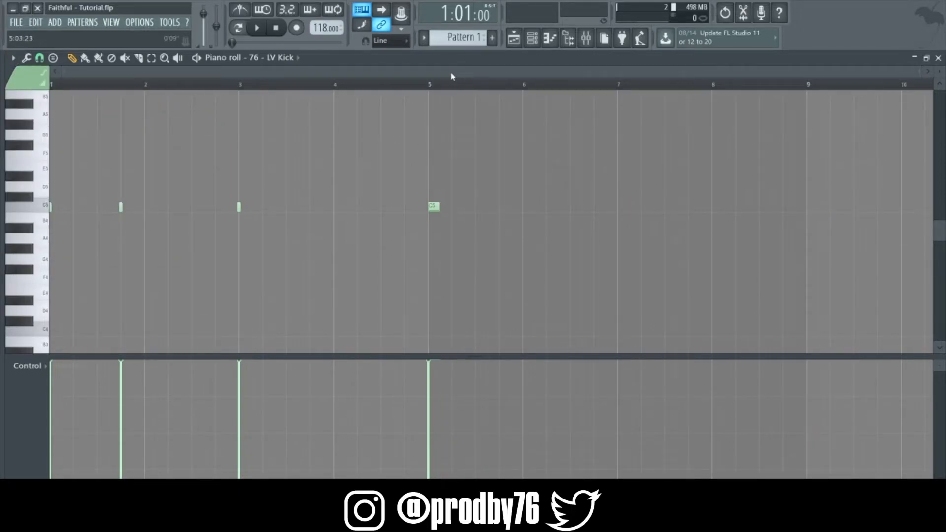
- Lengthen the kick notes so each reaches the next, and play the arrangement from bar 16
key("ctrl+l")
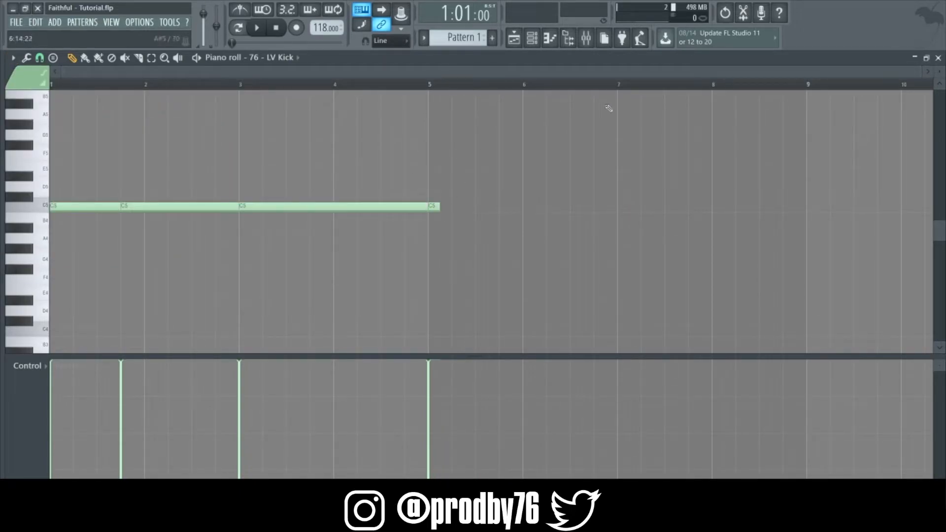
key("space")
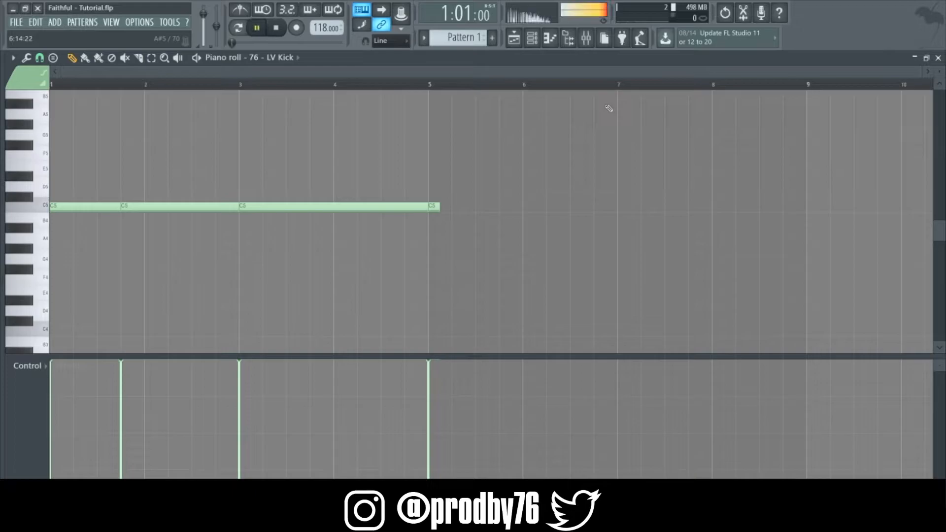
left_click(939, 59)
left_click(396, 79)
left_click(401, 82)
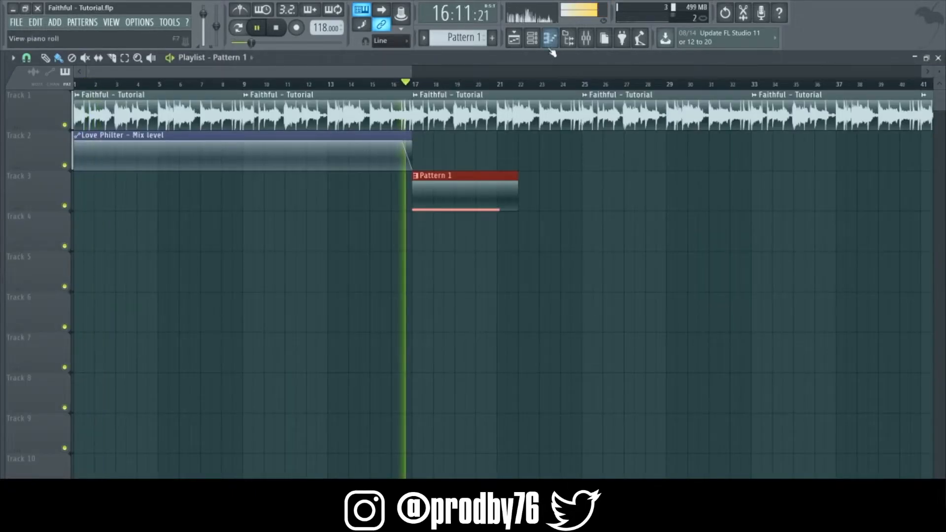
- Stop playback and review the lengthened 76 - LV Kick notes in the piano roll
left_click(533, 39)
key("space")
left_click(395, 253)
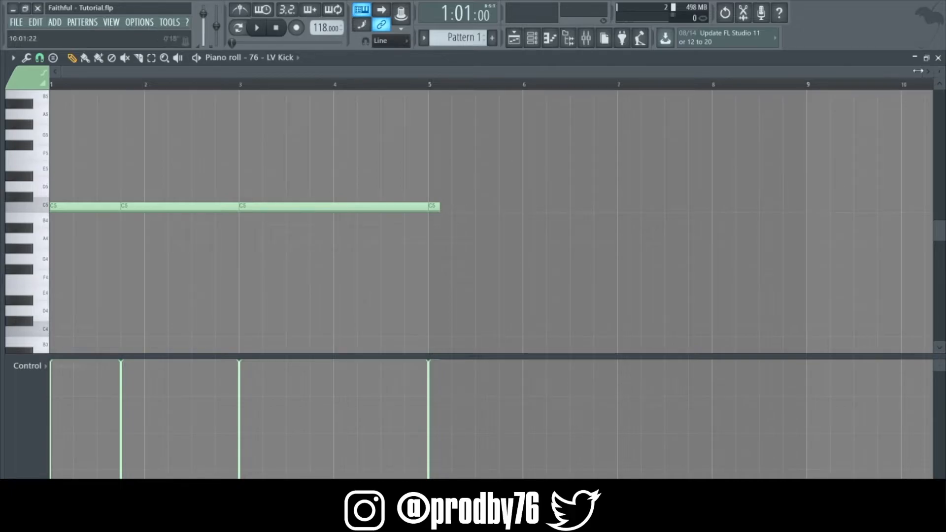
left_click(938, 58)
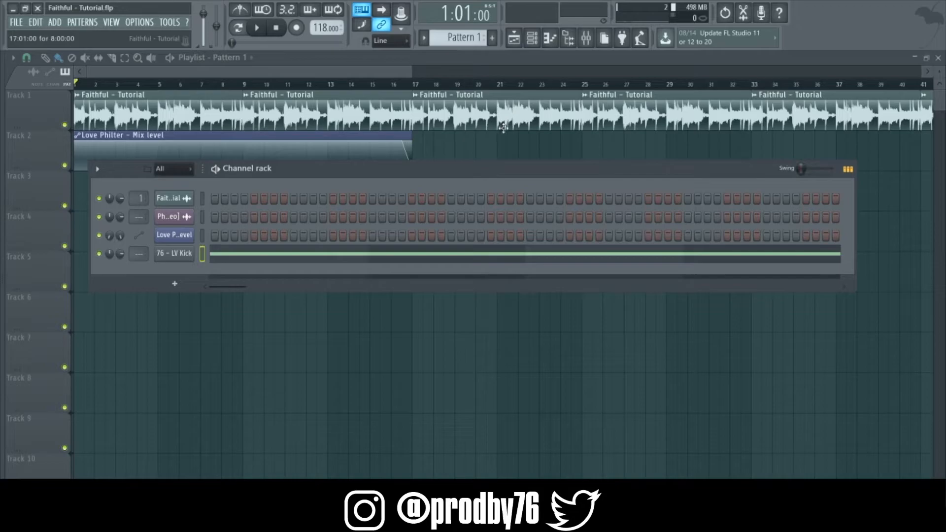
- Play the arrangement from bar 17 and open the 76 - LV Kick piano roll
left_click_drag(400, 72, 472, 72)
left_click(228, 84)
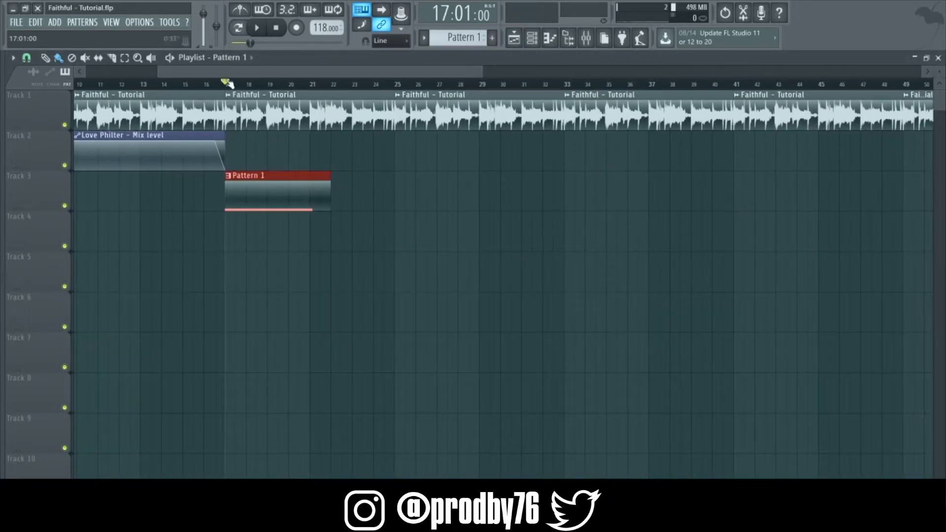
key("space")
key("F6")
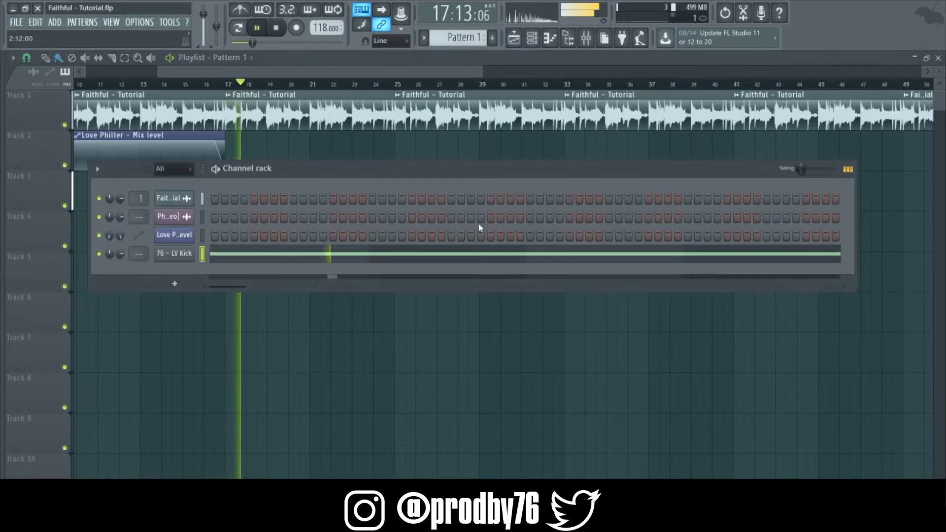
left_click(438, 263)
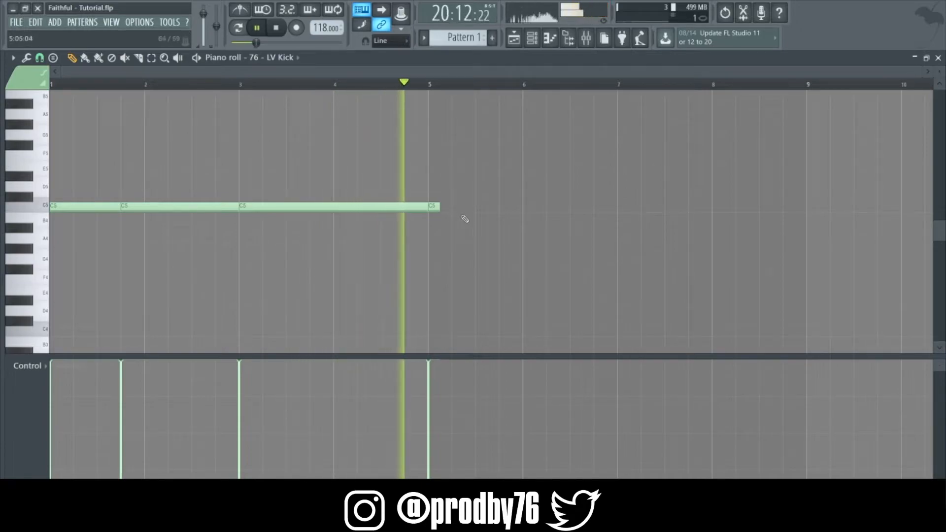
- Add C5 kick notes on steps 7 and 13 of bar 5, at bar 7, and on steps 5, 7, 11 and 15 of bar 8
left_click(471, 208)
left_click(504, 207)
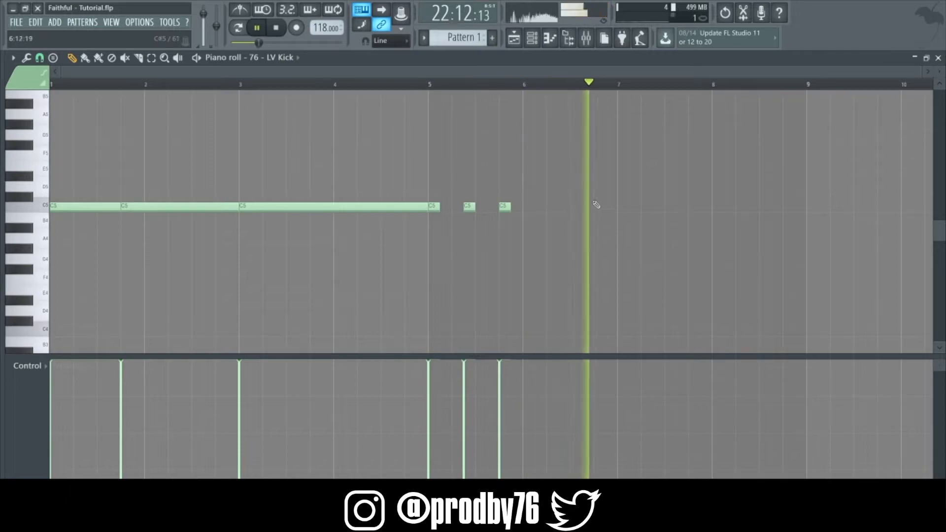
left_click(621, 197)
left_click_drag(622, 209, 622, 207)
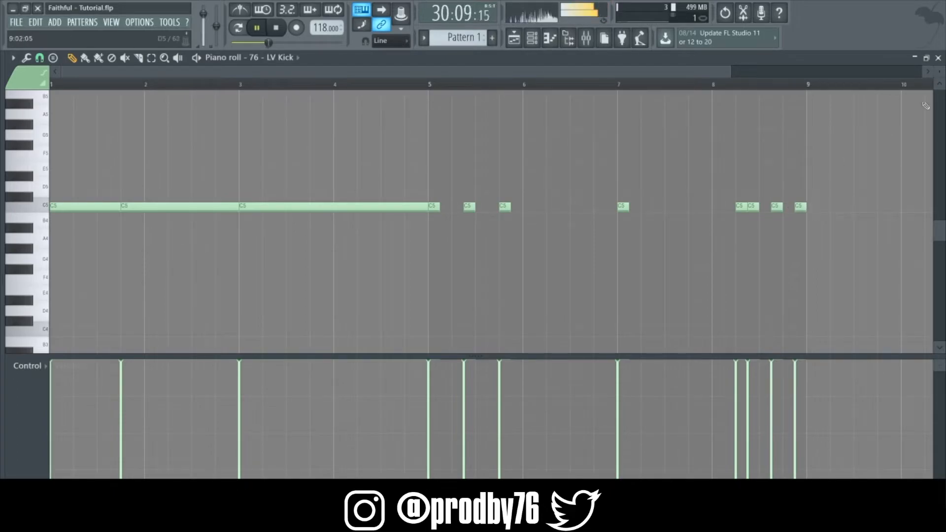
- Close the kick's piano roll and replay the arrangement from bar 17 with the channel rack open
key("Escape")
key("Escape")
left_click(221, 85)
left_click(532, 39)
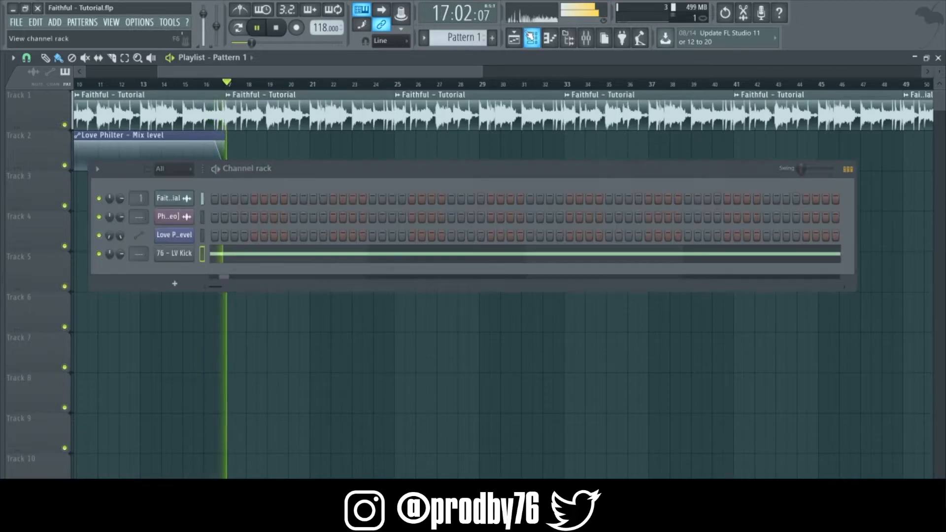
- Extend the 76 - LV Kick notes end to end through bar 8, using a temporary C5 note at bar 9 to articulate them
left_click(294, 254)
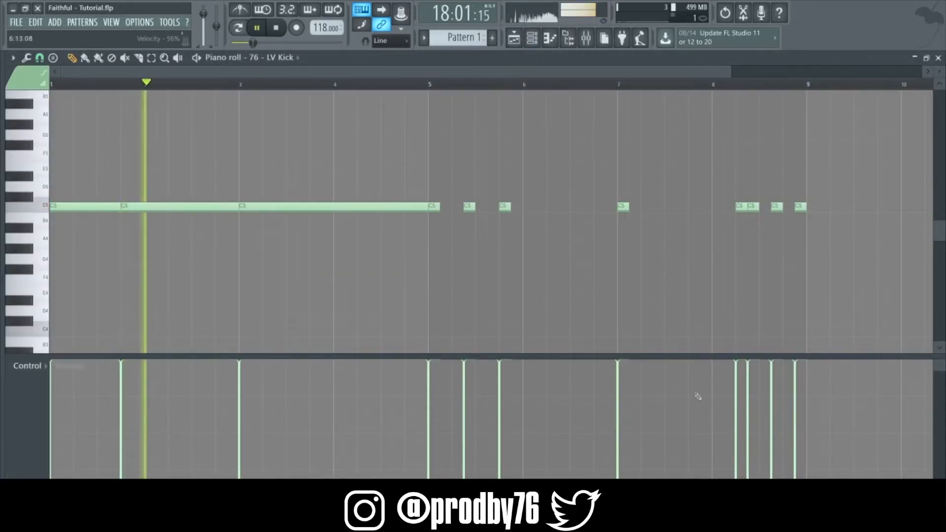
left_click(813, 207)
key("alt+l")
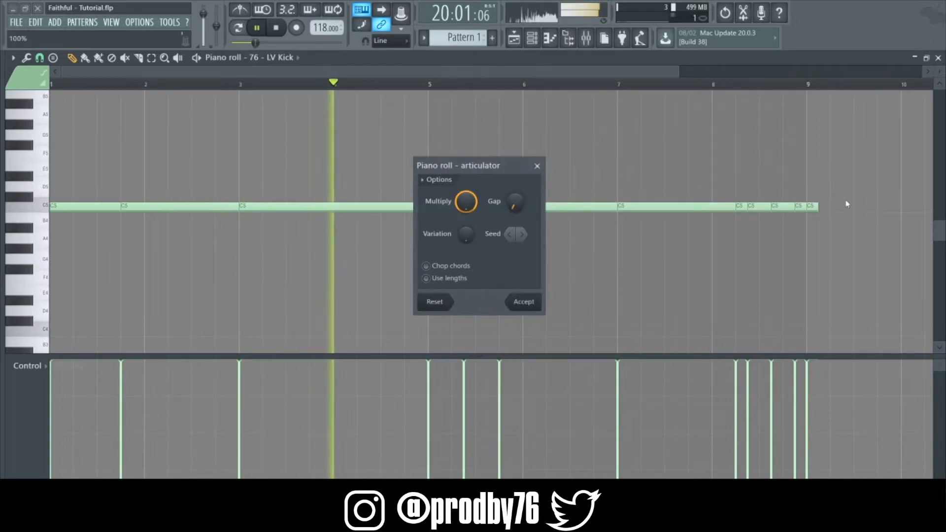
left_click(529, 301)
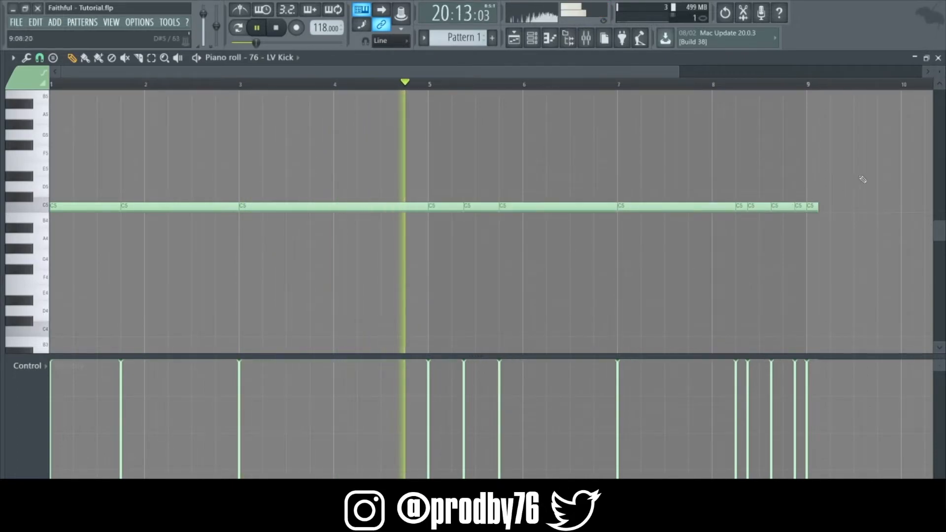
right_click(813, 207)
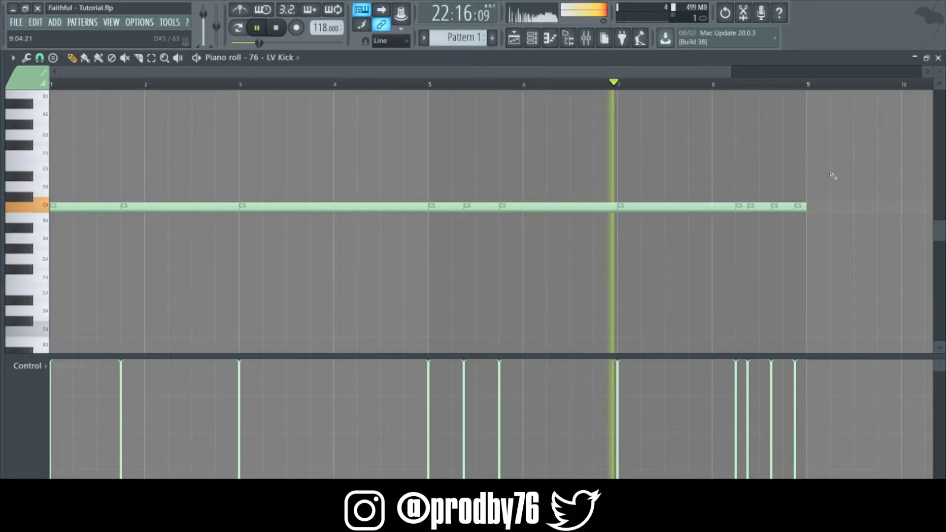
key("F6")
left_click(937, 58)
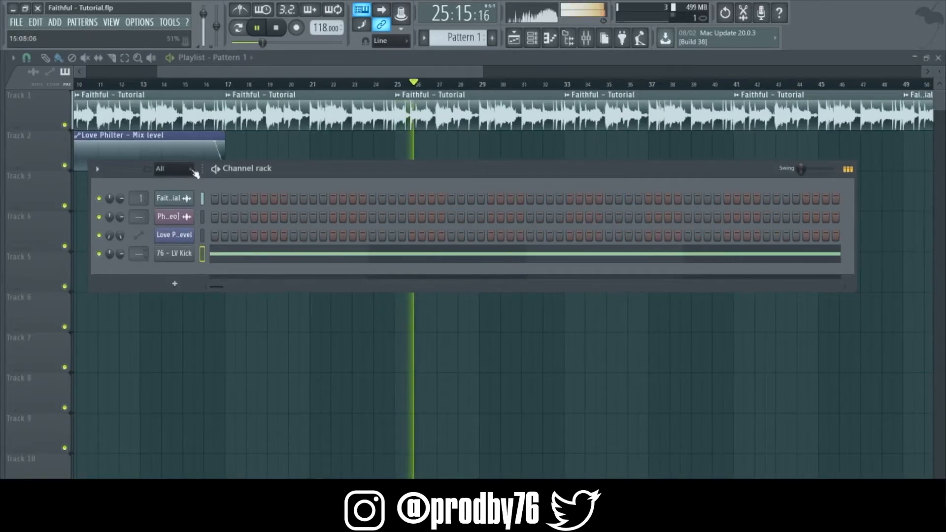
- Route the 76 - LV Kick channel to mixer track 2 and stop playback
scroll(143, 251, "up", 2)
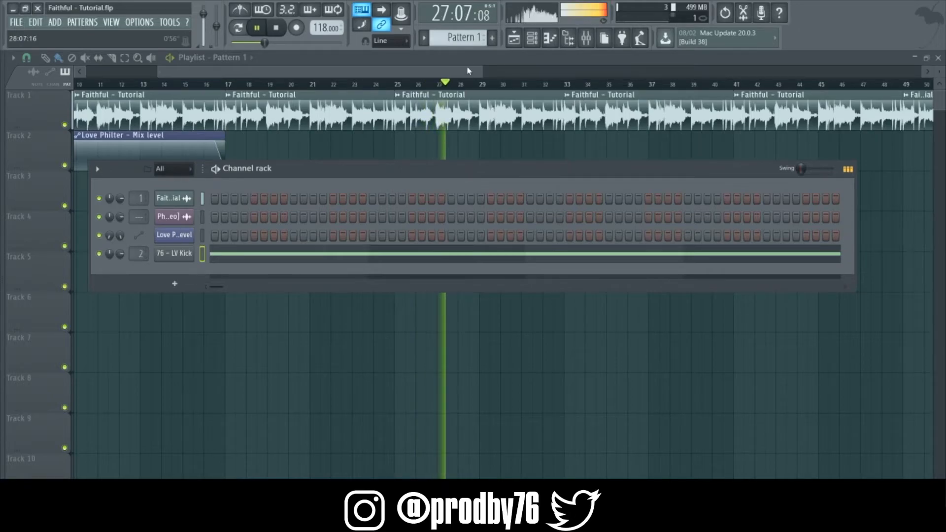
left_click(253, 28)
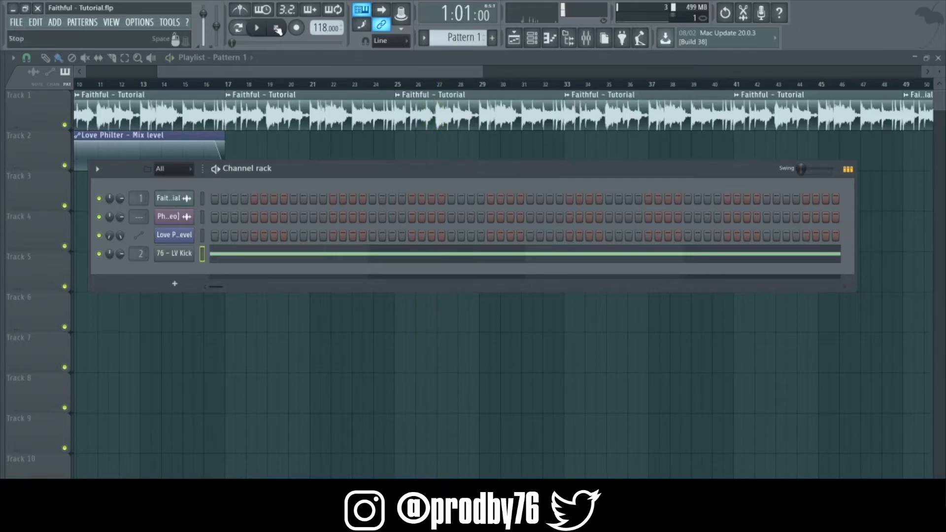
left_click_drag(476, 72, 264, 93)
- Load 76 - Tick Perc from the kit's Percussion folder into a new channel and enable its sample loop points
mouse_move(6, 261)
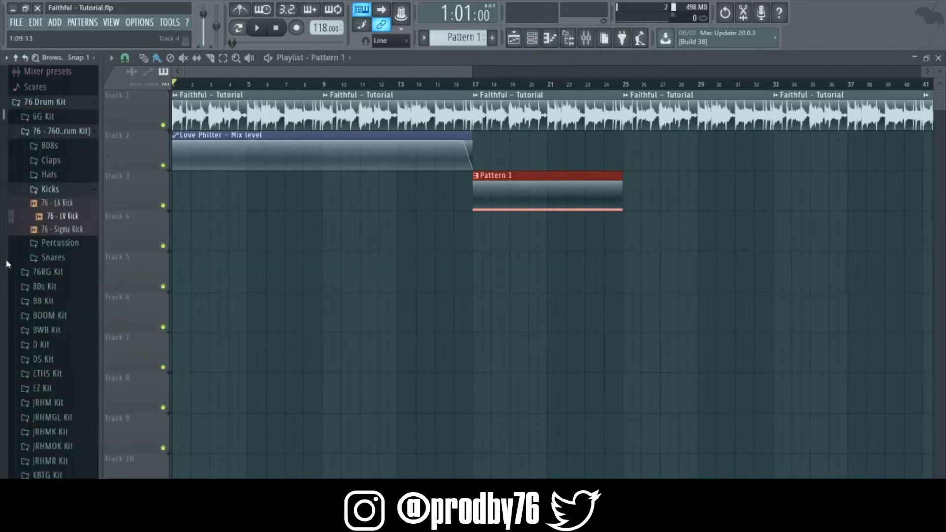
left_click_drag(47, 191, 99, 325)
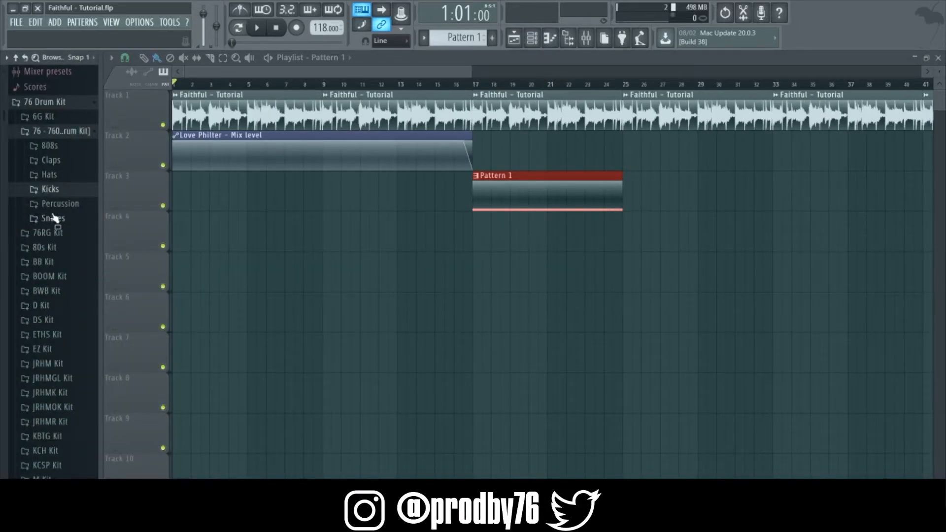
left_click(54, 208)
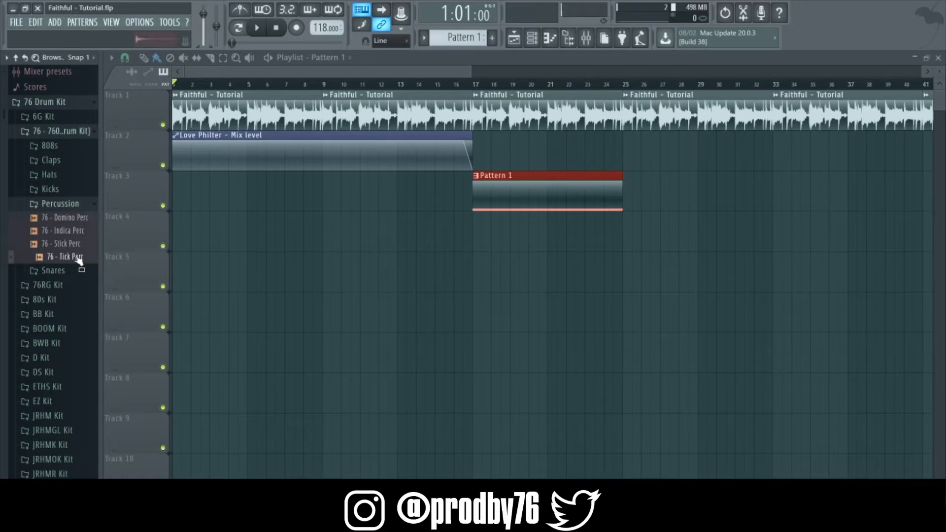
right_click(78, 258)
left_click(105, 268)
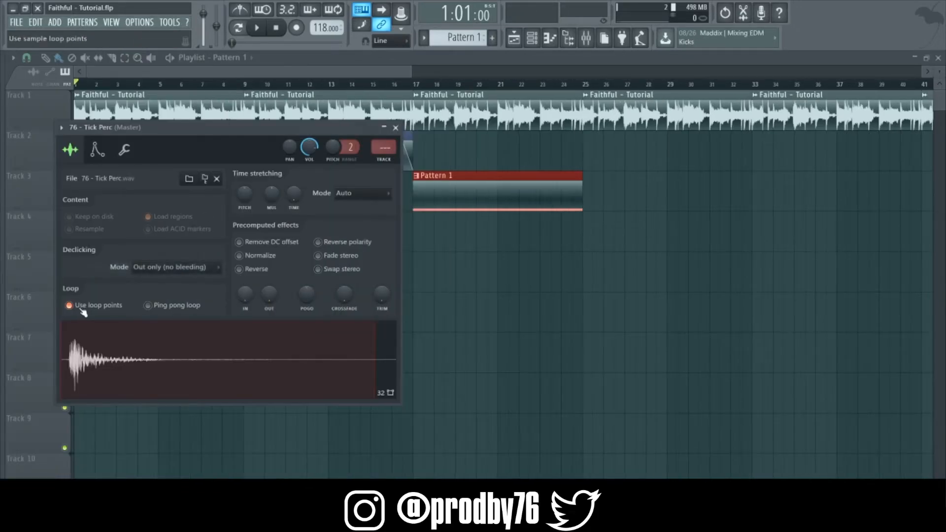
left_click(395, 128)
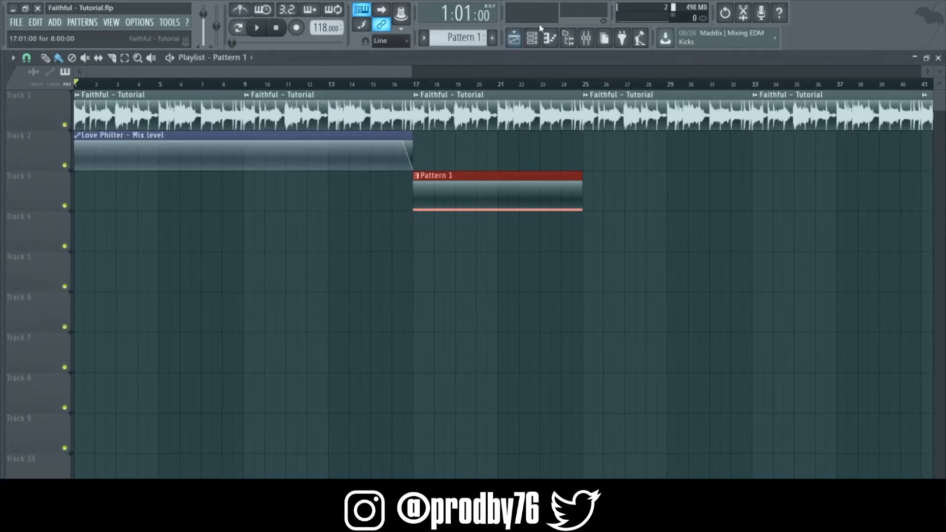
- Add 76 - Tick Perc hits on steps 1, 3, 5 and 7 while the arrangement plays
left_click(532, 38)
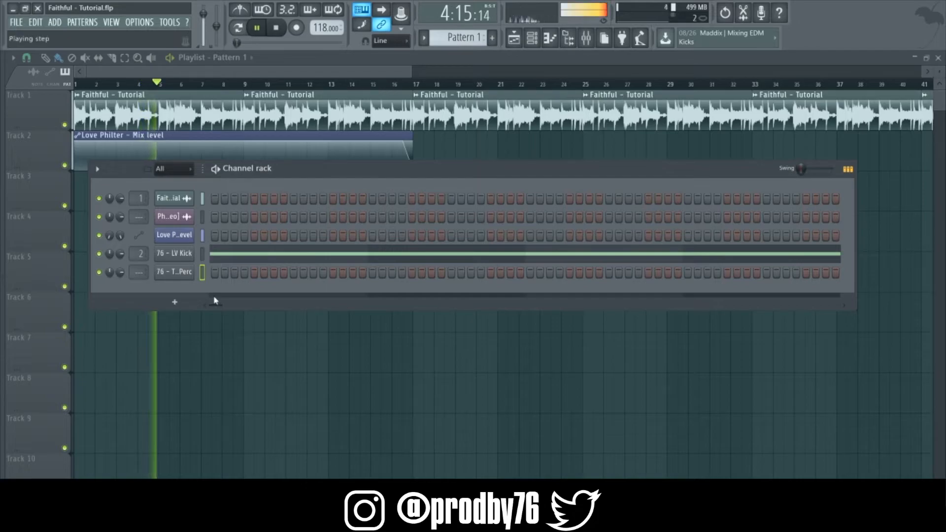
left_click(215, 272)
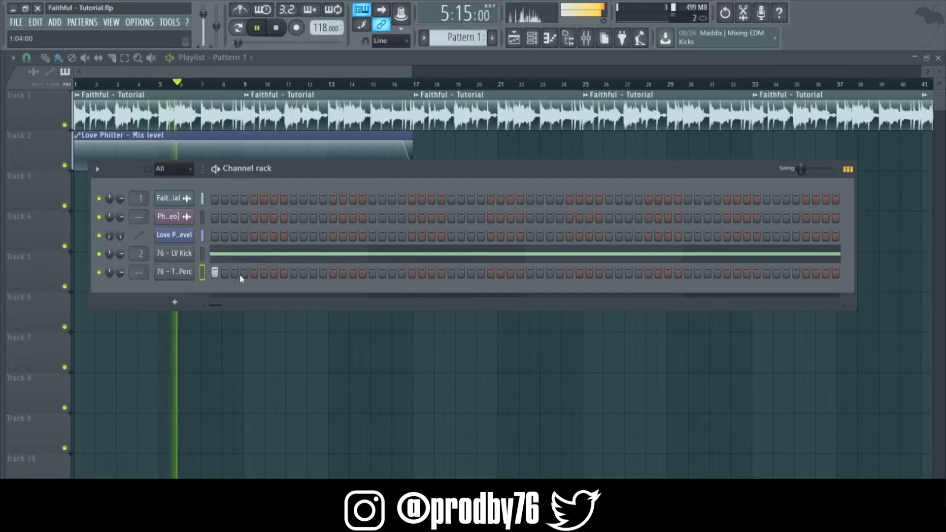
left_click(235, 272)
left_click(254, 273)
left_click(274, 274)
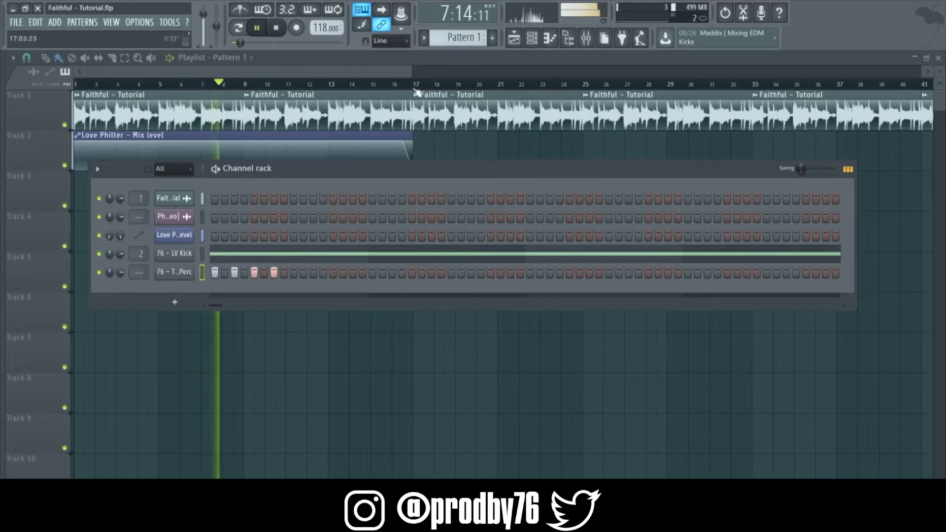
- Replay from about bar 16 and add 76 - Tick Perc hits on steps 13, 15, 17, 19, 21 and 23
left_click(394, 84)
left_click(533, 38)
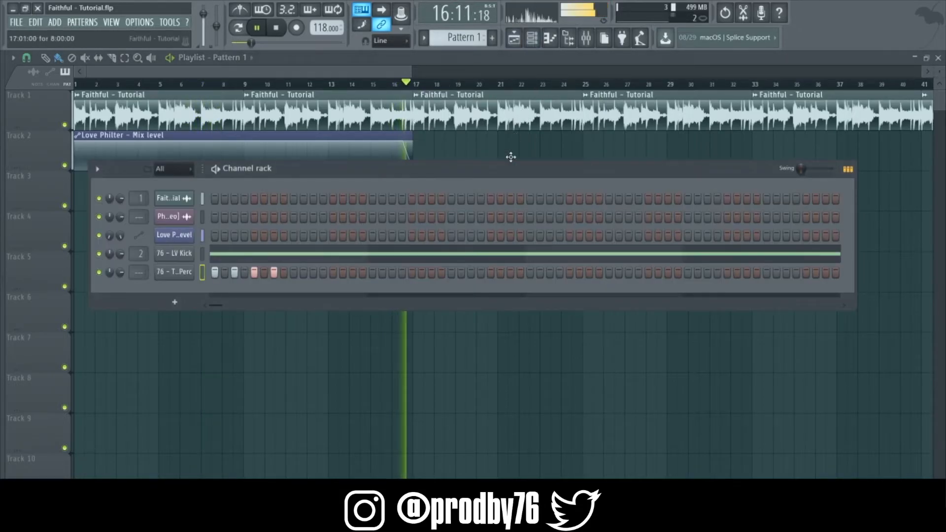
left_click(333, 273)
left_click(352, 272)
left_click(373, 273)
left_click(382, 272)
left_click(382, 273)
left_click(392, 272)
left_click(412, 273)
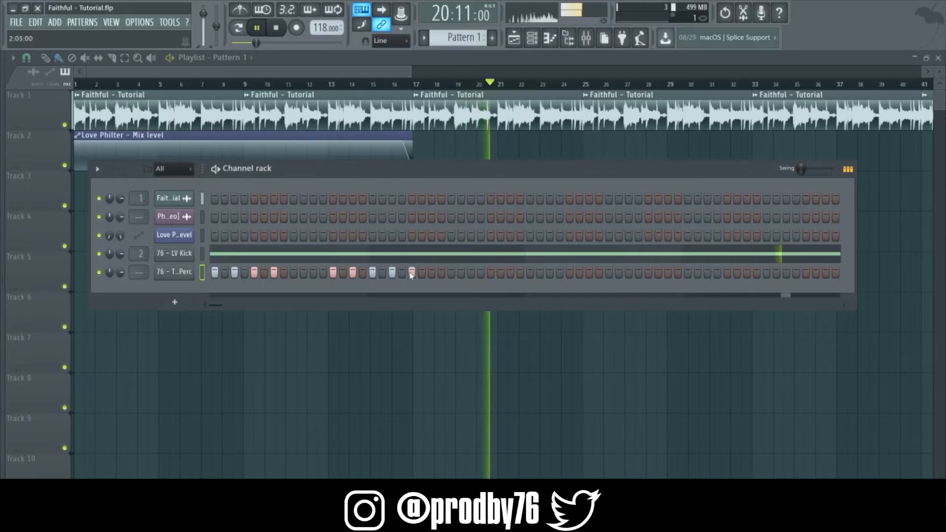
left_click(432, 273)
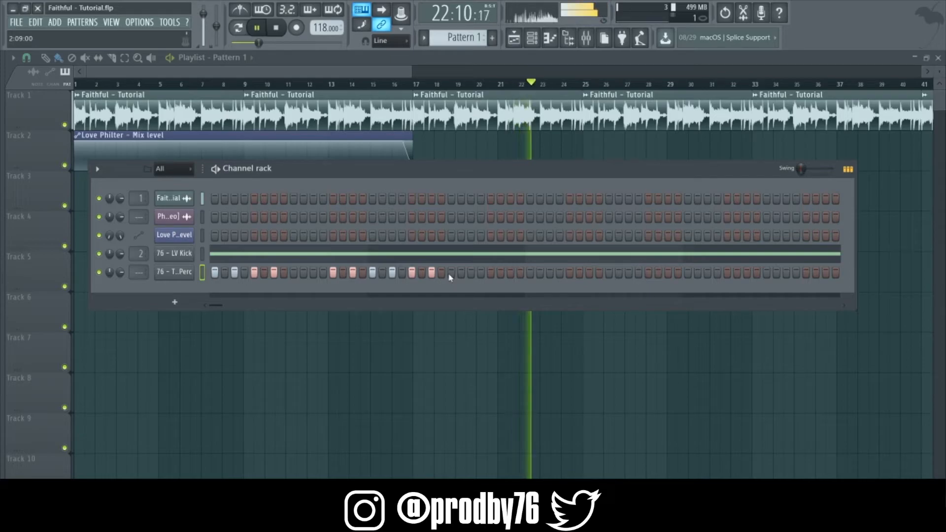
- Replay from bar 17 and add 76 - Tick Perc hits on steps 33, 35, 37 and 39
left_click(416, 86)
left_click(532, 37)
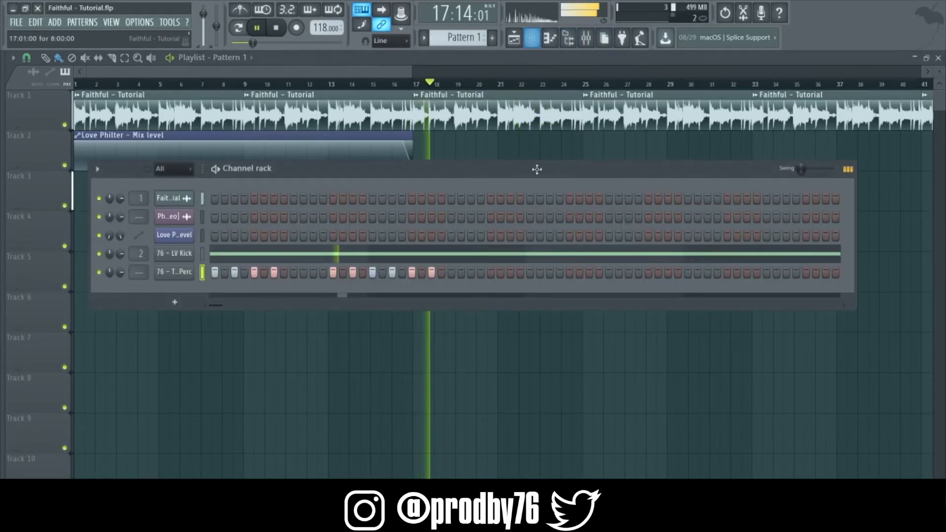
left_click(530, 273)
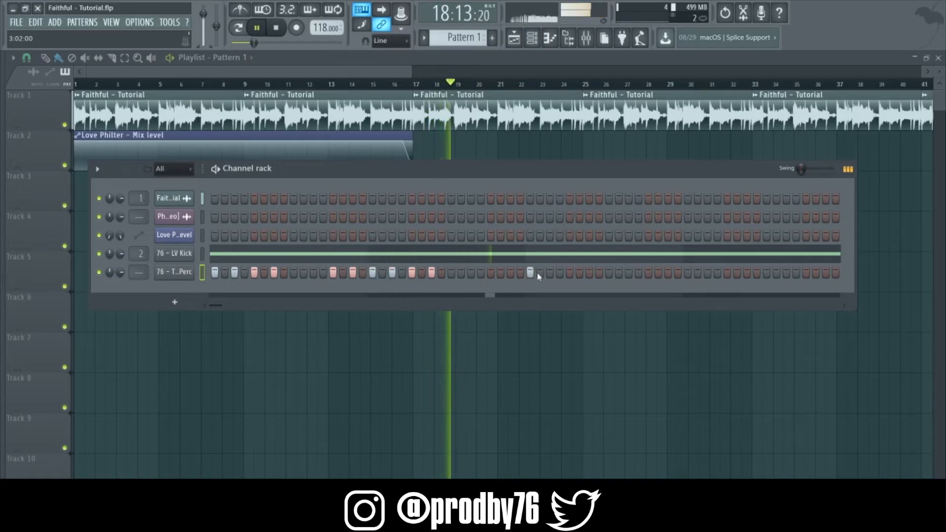
left_click(550, 272)
left_click(569, 272)
left_click(589, 272)
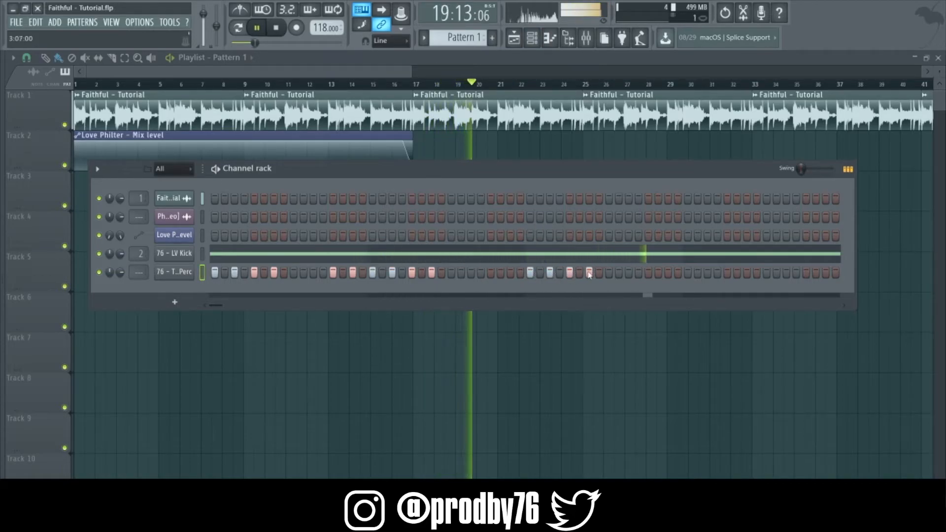
- Add 76 - Tick Perc hits on steps 45, 47, 49, 51, 53 and 55, and replay from about bar 17
left_click(648, 272)
left_click(668, 273)
left_click(688, 272)
left_click(707, 272)
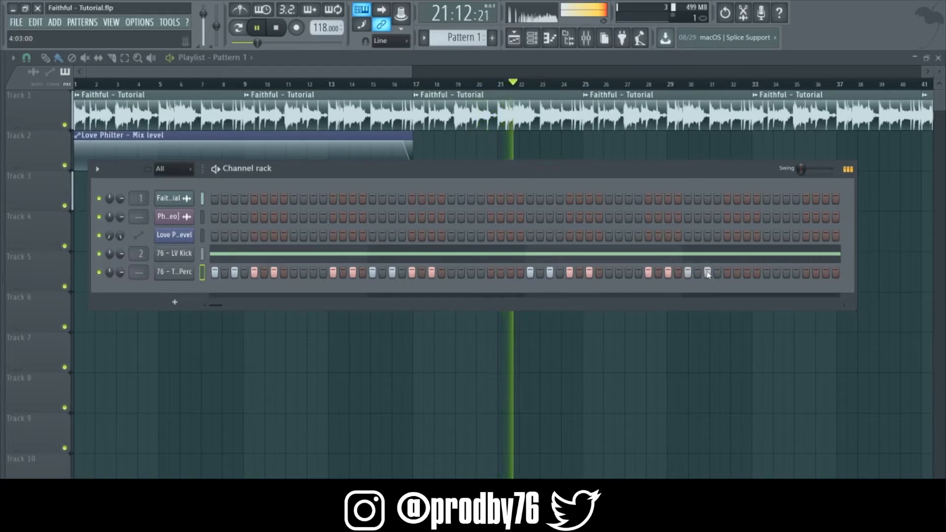
left_click(747, 272)
left_click(405, 71)
left_click(402, 83)
left_click(532, 37)
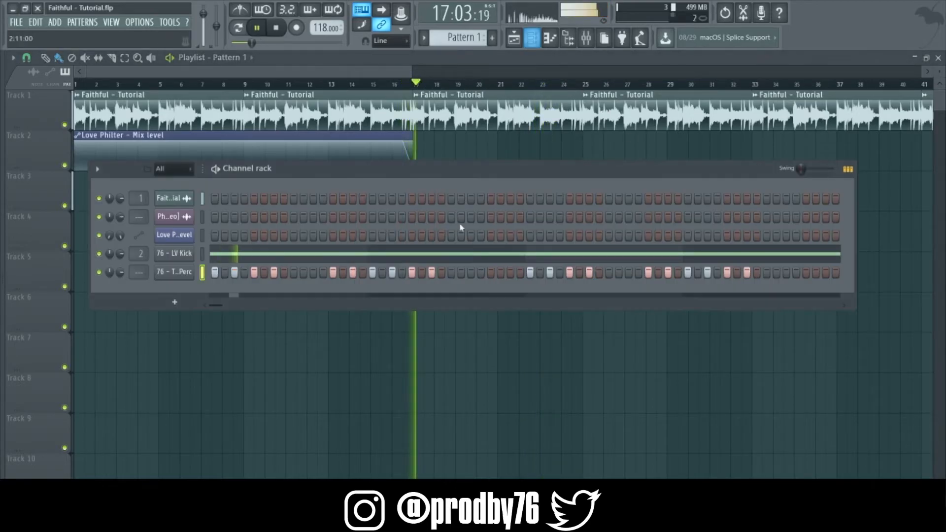
- Extend the 76 - Tick Perc notes end to end through bar 4 in the piano roll, using a temporary C5 note at bar 5
right_click(195, 272)
left_click(207, 272)
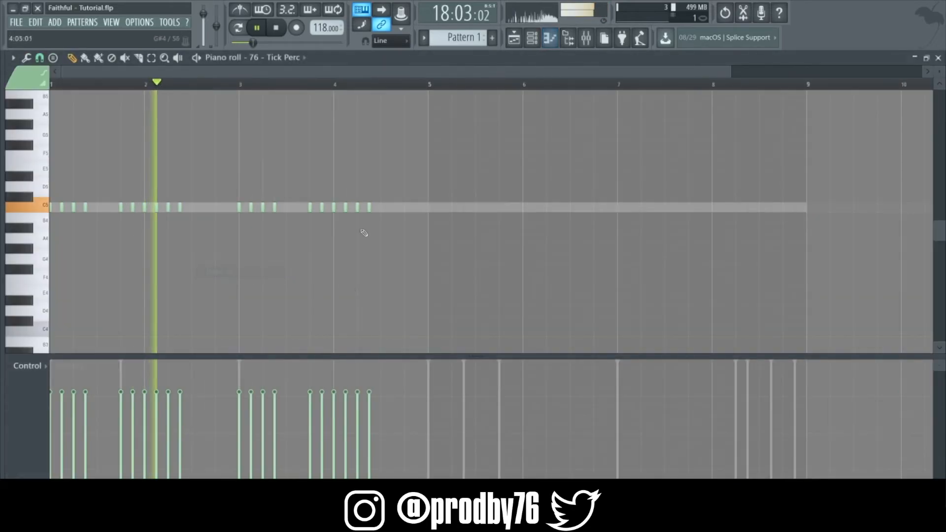
left_click(429, 207)
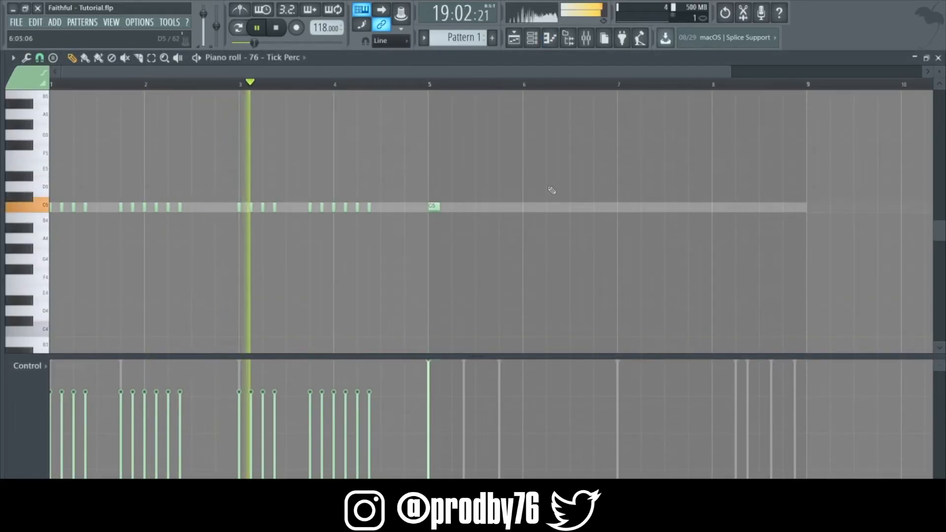
key("alt+l")
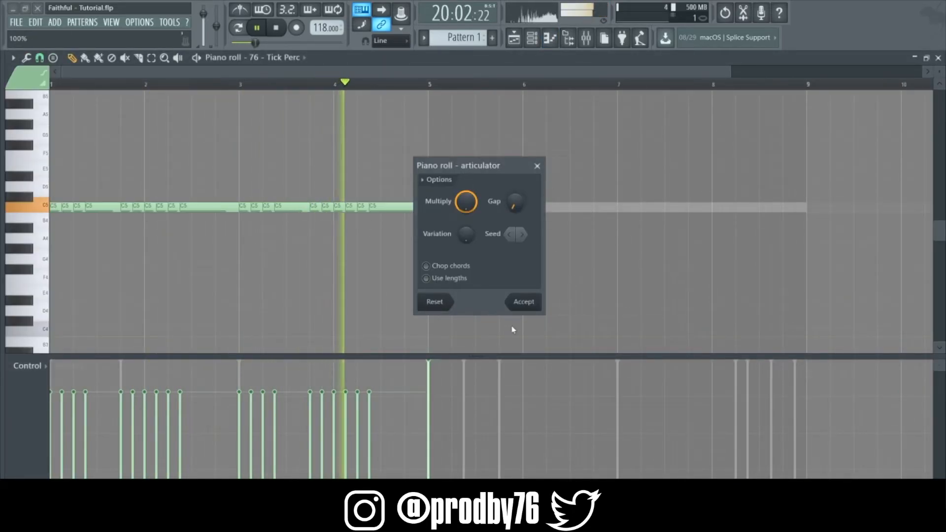
left_click(523, 302)
right_click(434, 206)
right_click(528, 299)
- Duplicate the four-bar 76 - Tick Perc notes into bars 5 to 8 and play the arrangement from bar 17
key("ctrl+b")
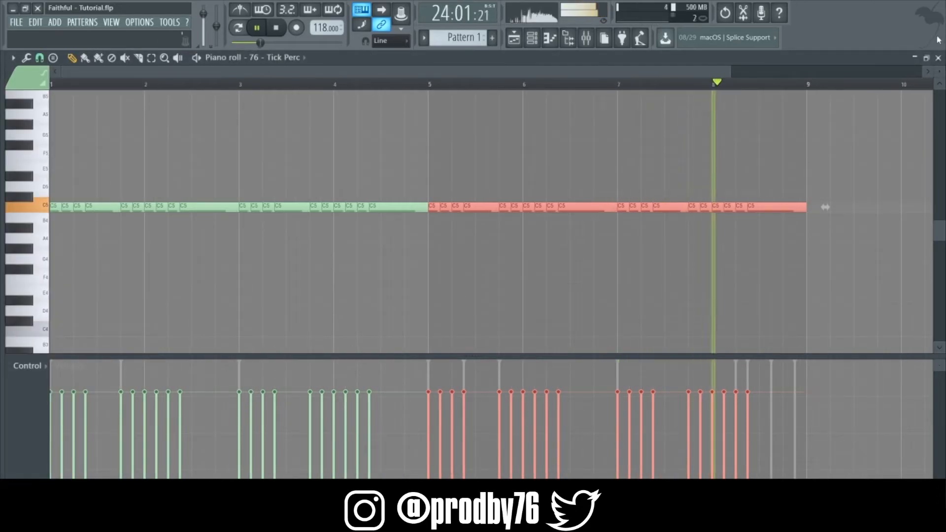
left_click(938, 58)
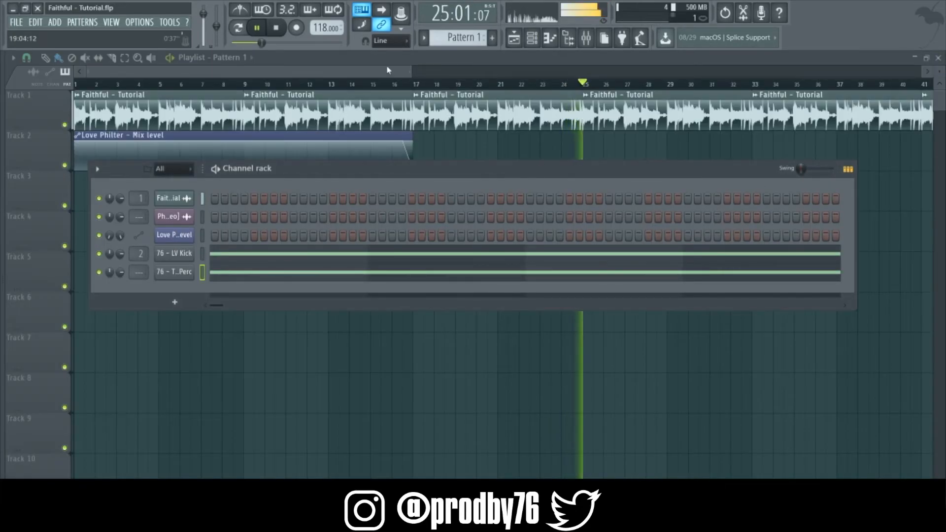
left_click(419, 191)
left_click(416, 85)
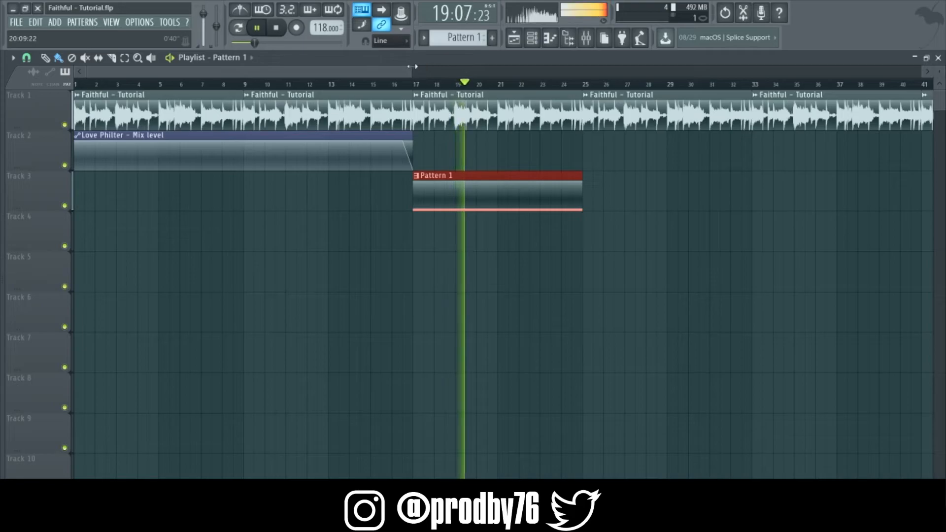
- Stop playback and place the Phora - Faithful [Official Music Video] audio on Track 4 of the playlist, starting at bar 1
left_click_drag(412, 71, 945, 30)
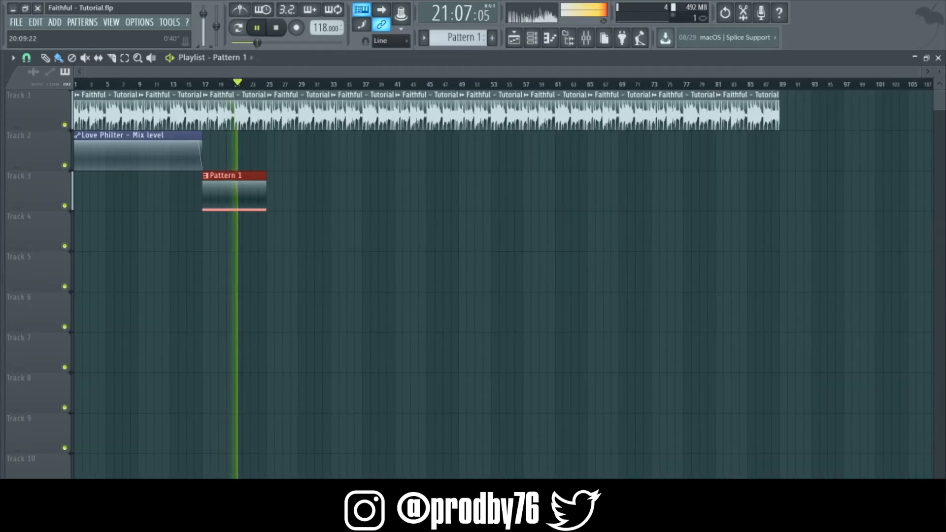
left_click(277, 28)
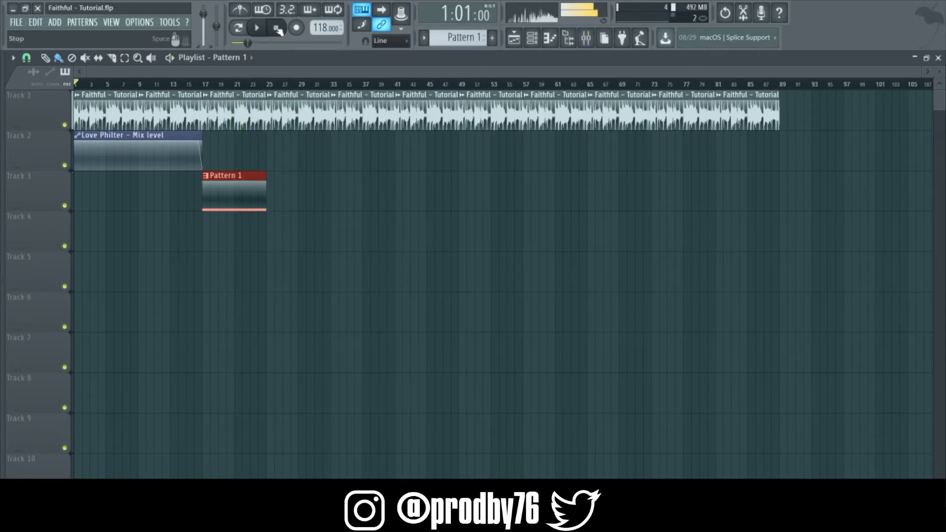
left_click(535, 39)
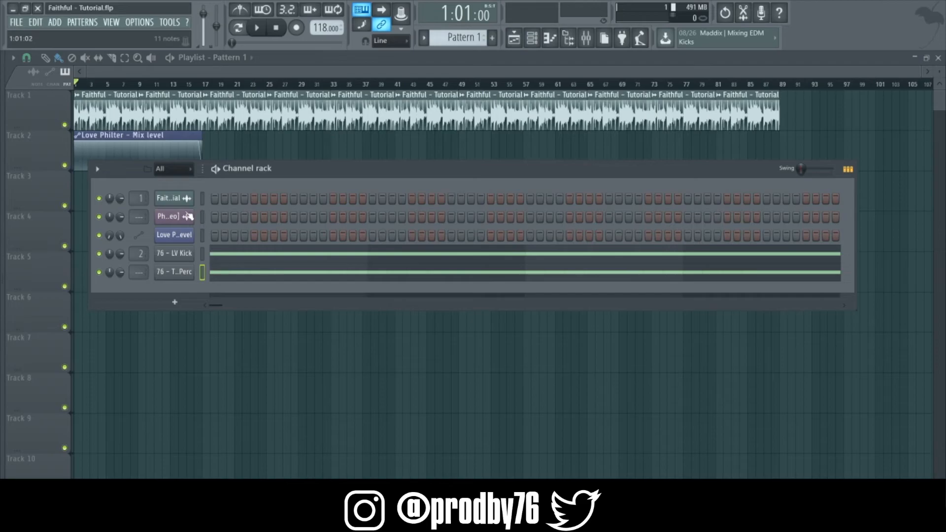
left_click(187, 216)
left_click_drag(122, 303, 342, 362)
left_click_drag(414, 365, 46, 211)
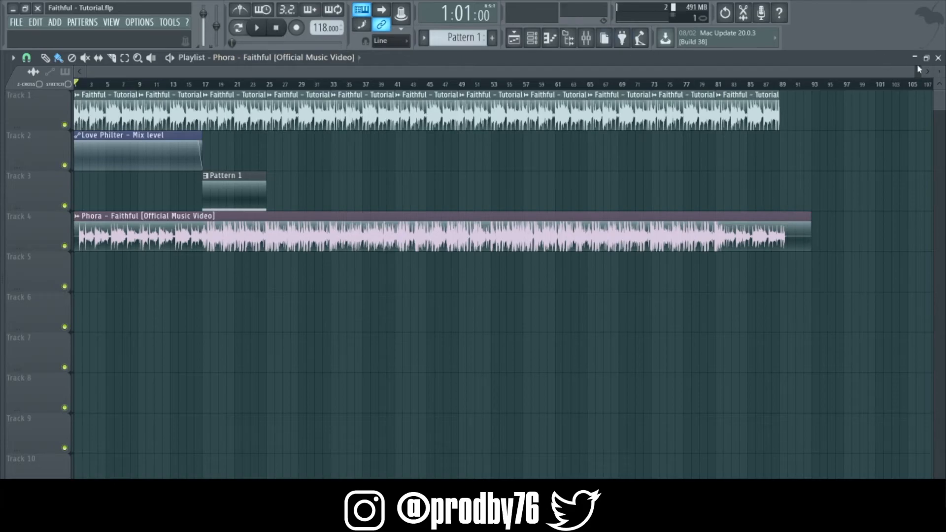
left_click_drag(912, 66, 626, 69)
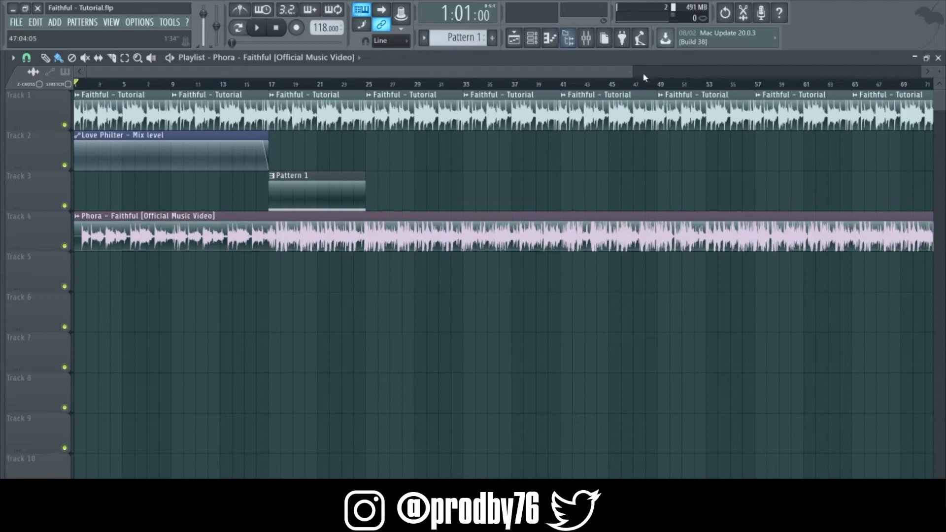
left_click_drag(631, 71, 289, 71)
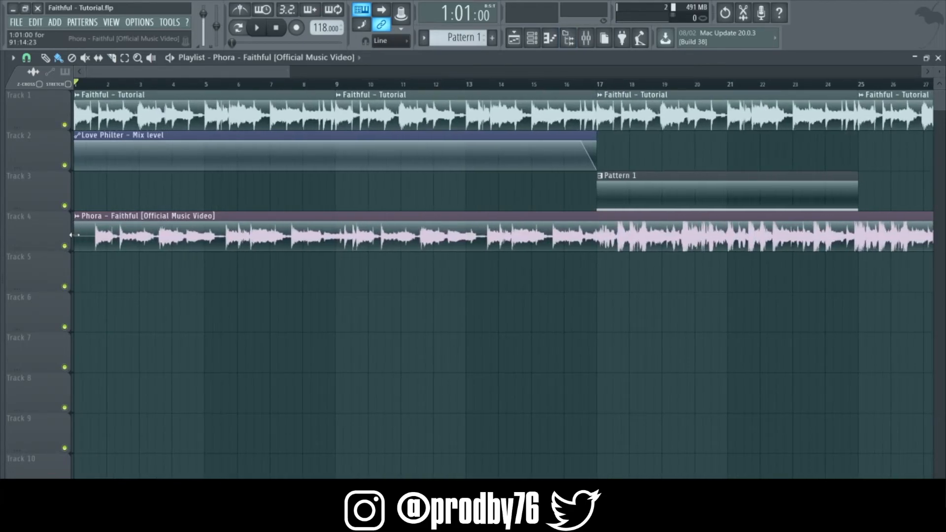
- Slip the Phora - Faithful audio inside its Track 4 clip so its first hit starts at bar 1, aligned with the Track 1 loop
left_click_drag(91, 238, 75, 238)
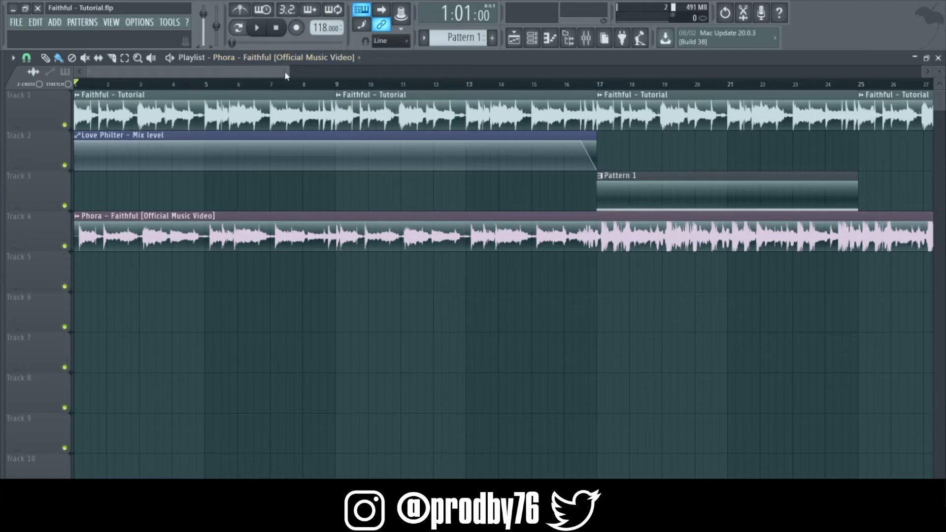
left_click_drag(289, 73, 74, 122)
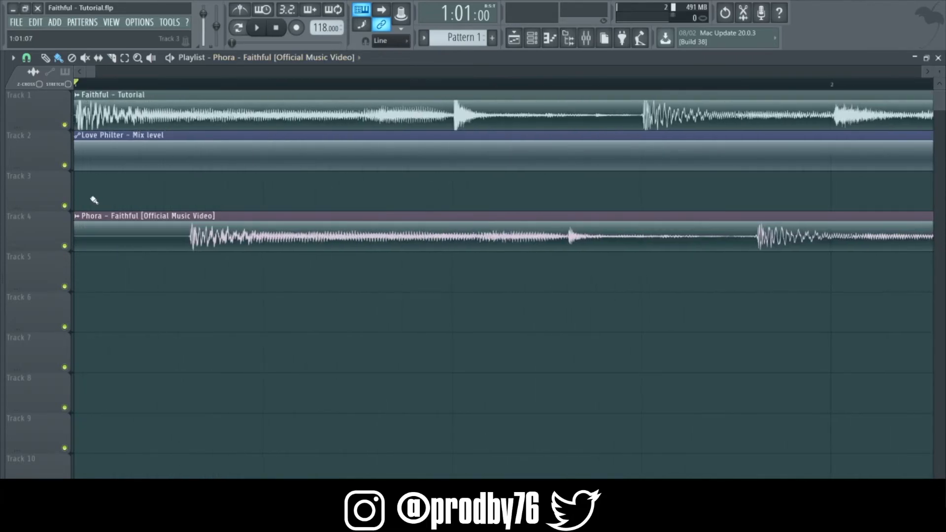
left_click_drag(74, 224, 95, 226)
left_click_drag(185, 232, 47, 216)
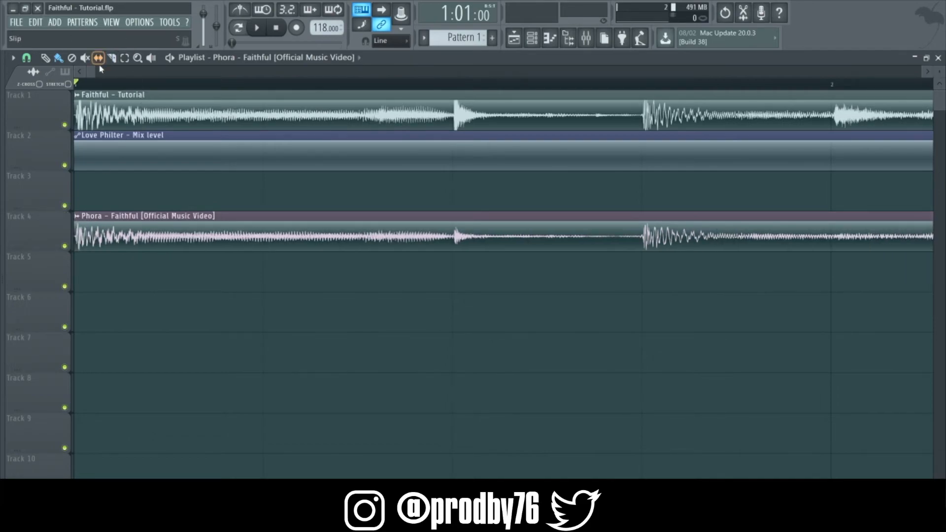
- Place and remove a Love Philter - Mix level copy at bar 73, and extend the original automation clip to bar 89
left_click_drag(96, 74, 942, 72)
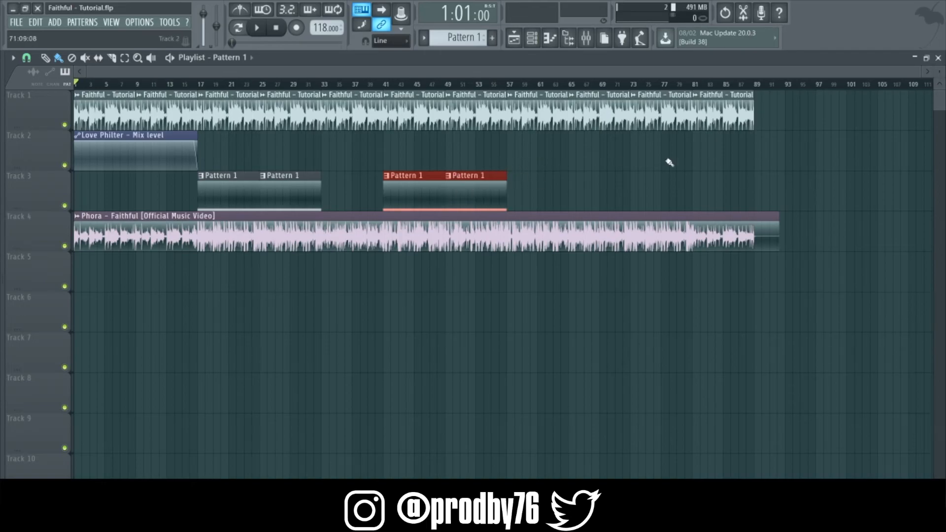
left_click(630, 143)
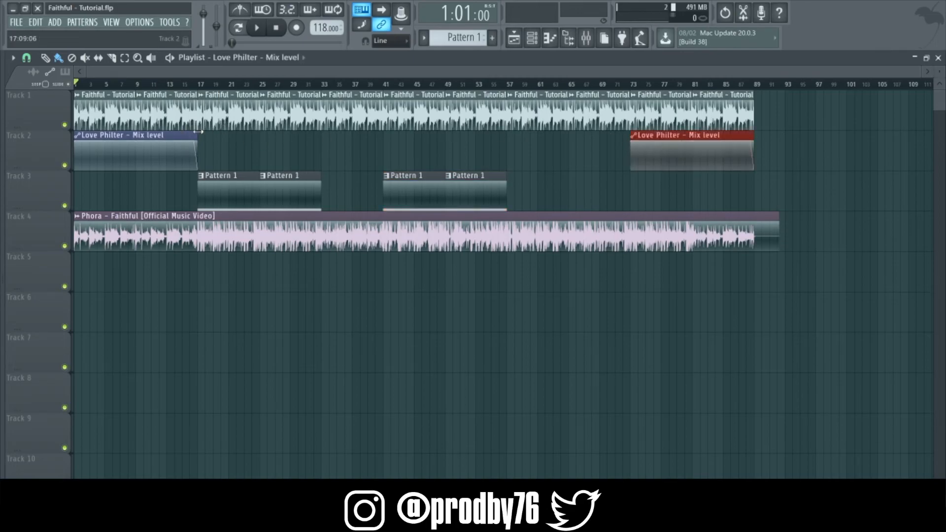
right_click(646, 138)
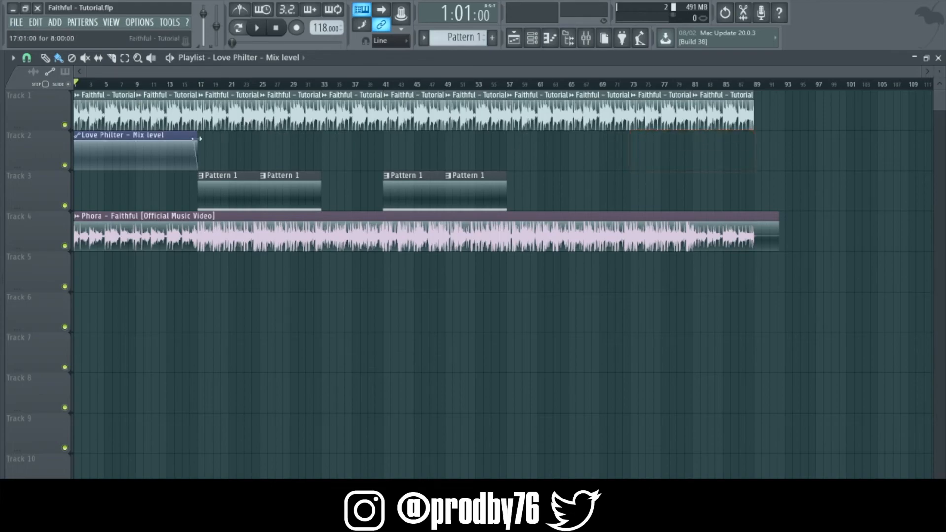
left_click_drag(196, 138, 749, 134)
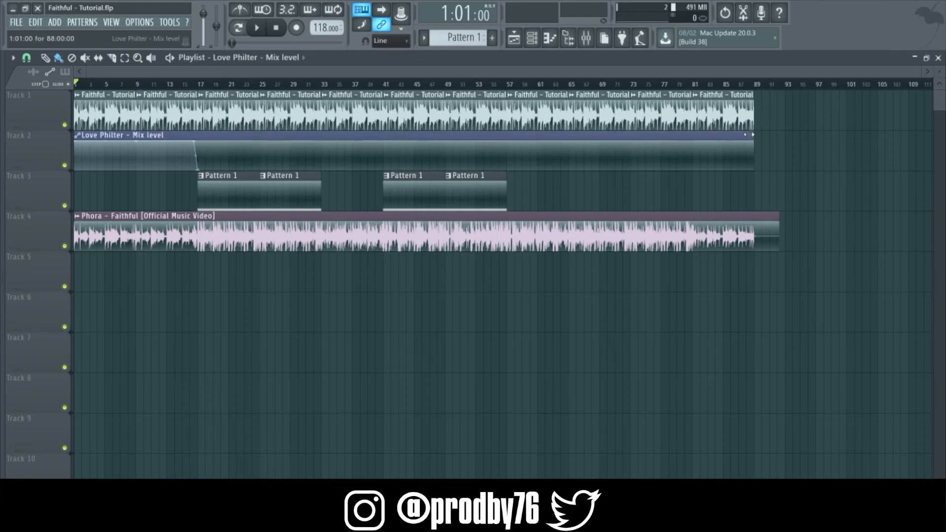
- Add Love Philter - Mix level automation points jumping from 0% to 100% at bar 81 and holding 100% to bar 89
right_click(693, 169)
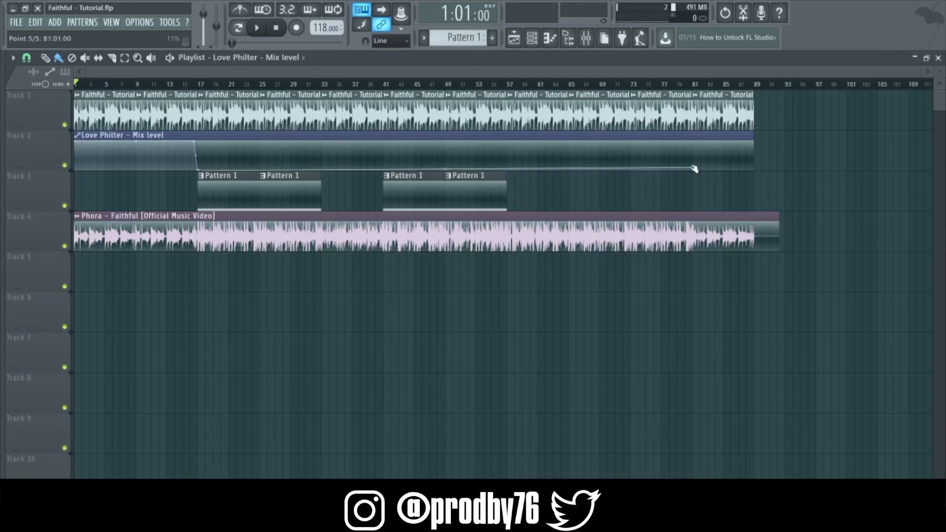
right_click(696, 143)
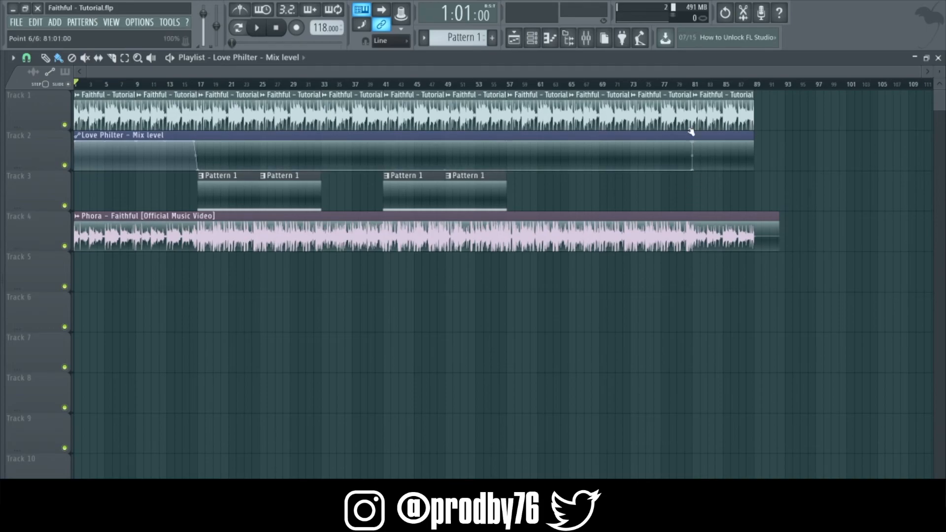
right_click(753, 143)
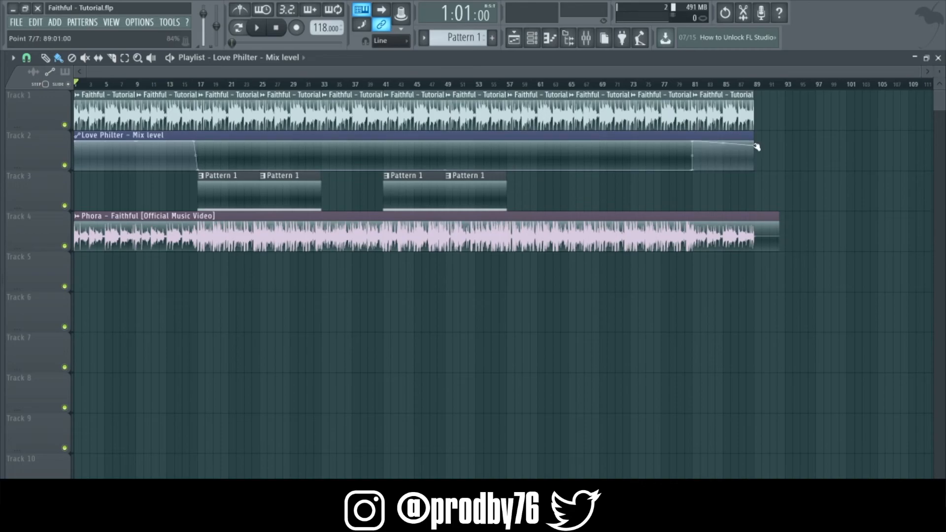
mouse_move(754, 147)
left_mouse_down()
mouse_move(769, 151)
mouse_move(754, 133)
left_mouse_up()
left_click_drag(939, 72, 940, 39)
key("alt+F8")
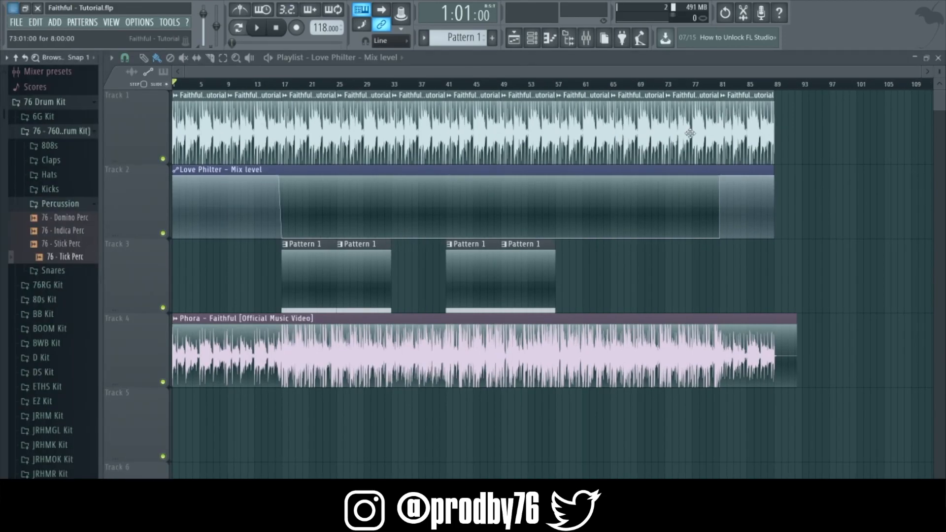
key("alt+F8")
left_click_drag(920, 72, 940, 72)
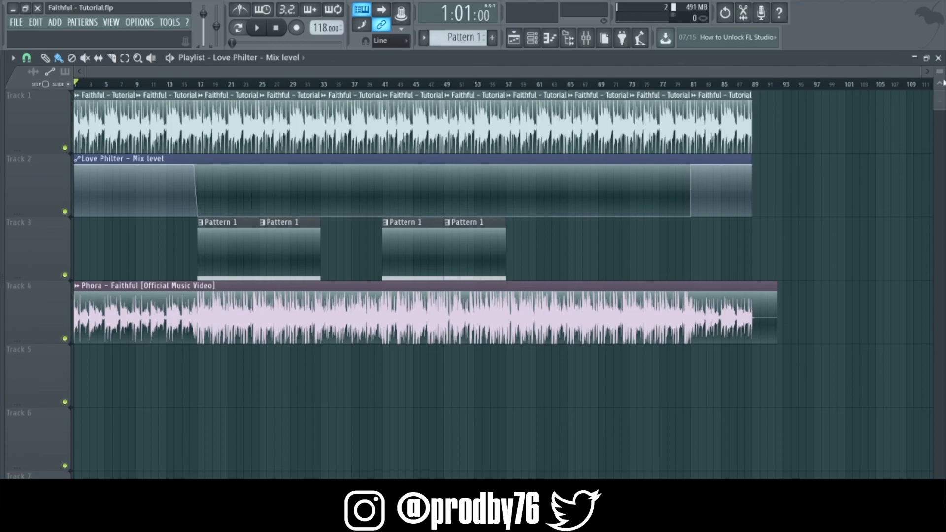
mouse_move(940, 71)
left_mouse_down()
mouse_move(939, 58)
mouse_move(940, 86)
mouse_move(939, 62)
mouse_move(939, 71)
left_mouse_up()
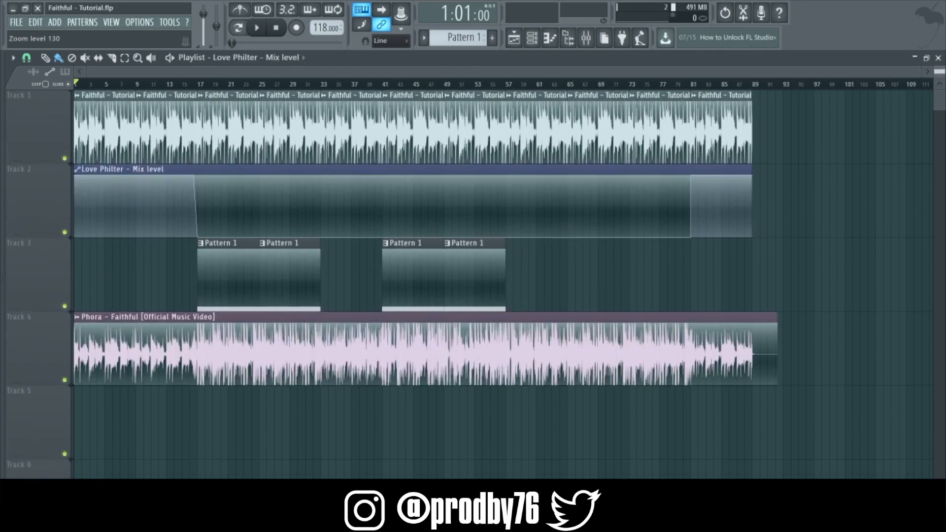